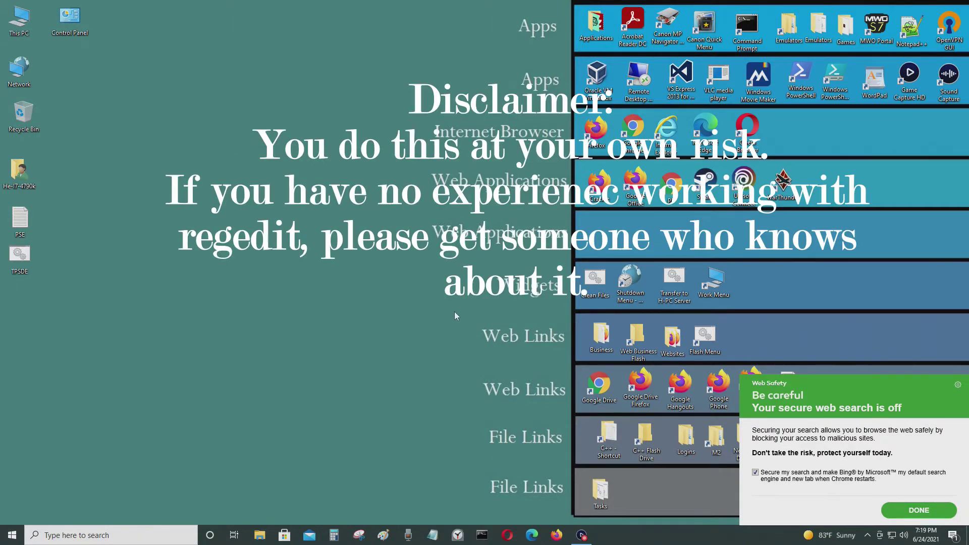
# - Dismiss the Samsung Magician notification, then Skip & Close the Web Safety pop-up
pyautogui.click(948, 456)
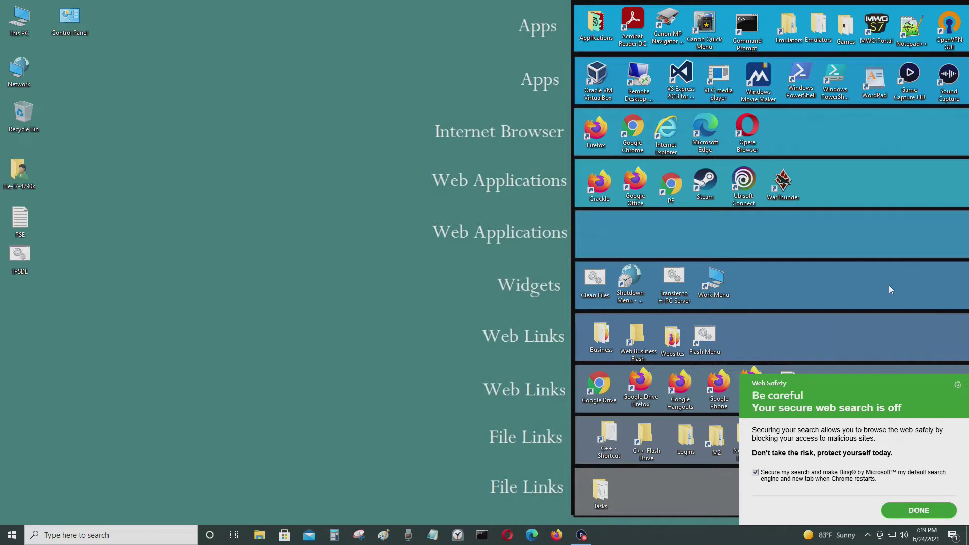
pyautogui.click(956, 389)
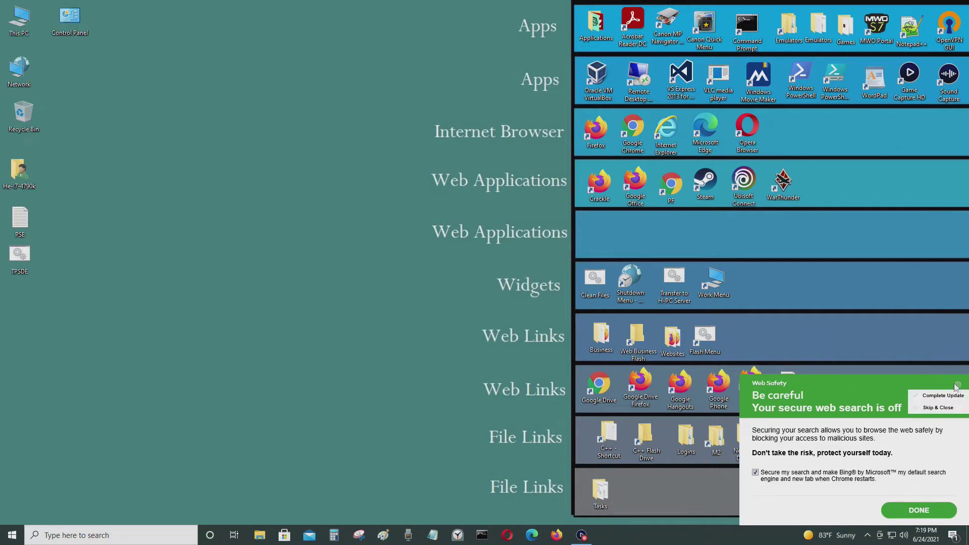
pyautogui.click(939, 407)
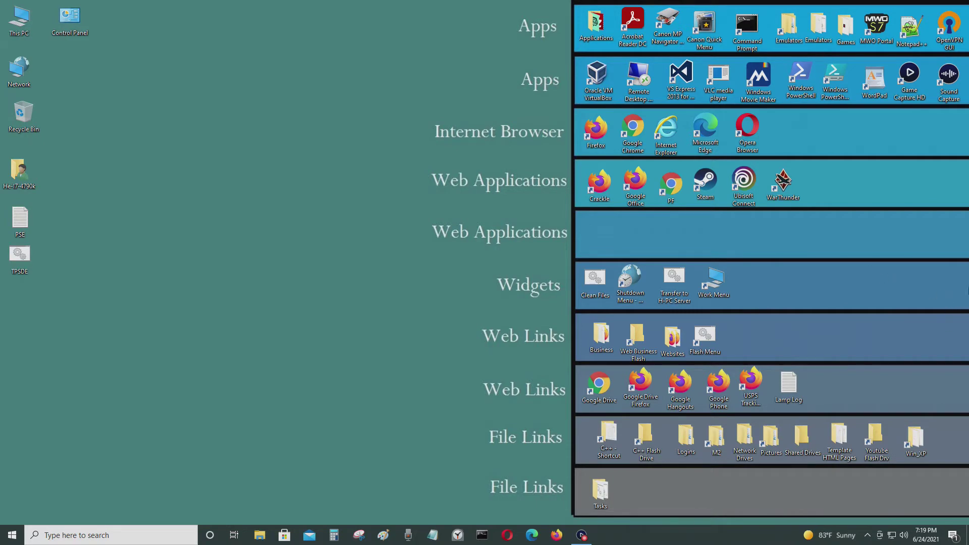
# - Go to Control Panel's Programs and Features list of installed programs
pyautogui.doubleClick(69, 33)
pyautogui.click(345, 180)
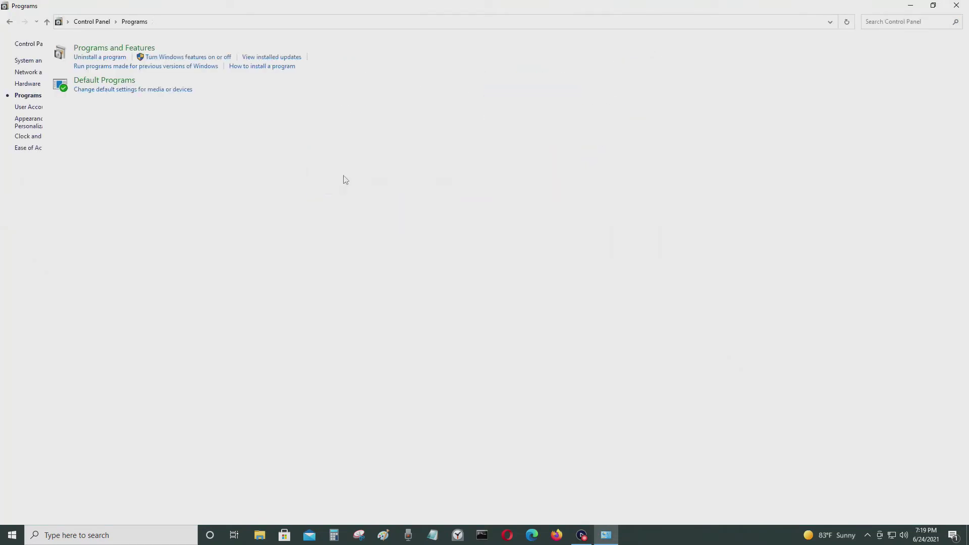
pyautogui.click(164, 48)
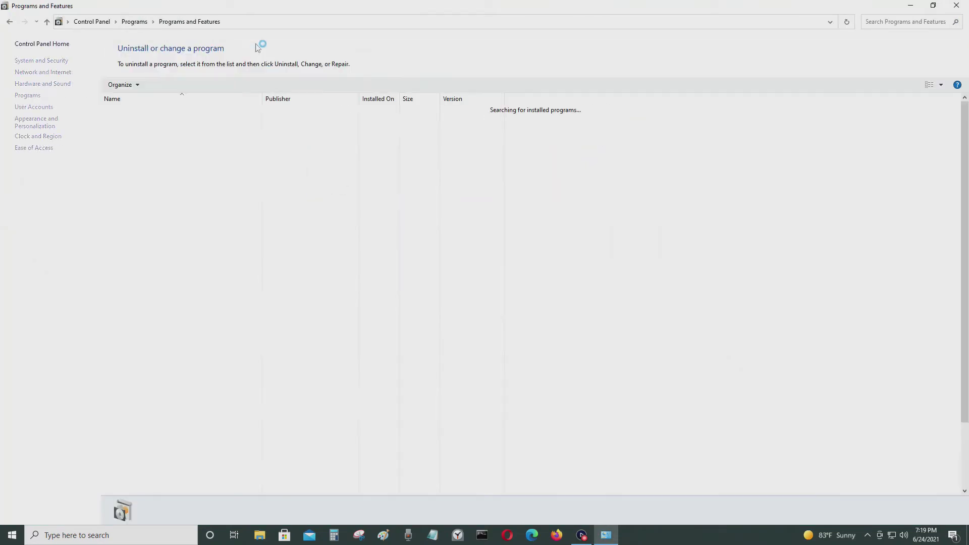
# - Find Web Companion in the installed programs list and choose Uninstall/Change
pyautogui.scroll(-10, 698, 296)
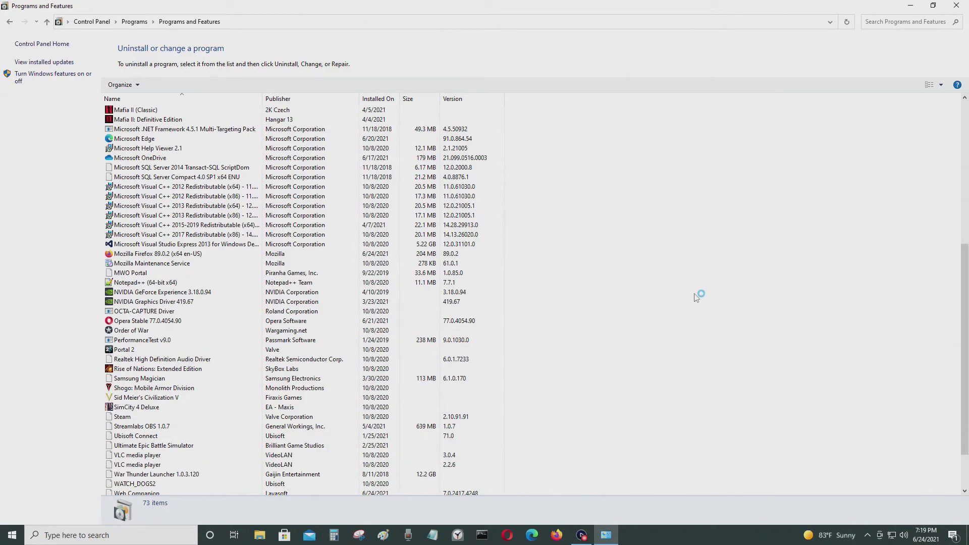
pyautogui.scroll(-3, 199, 381)
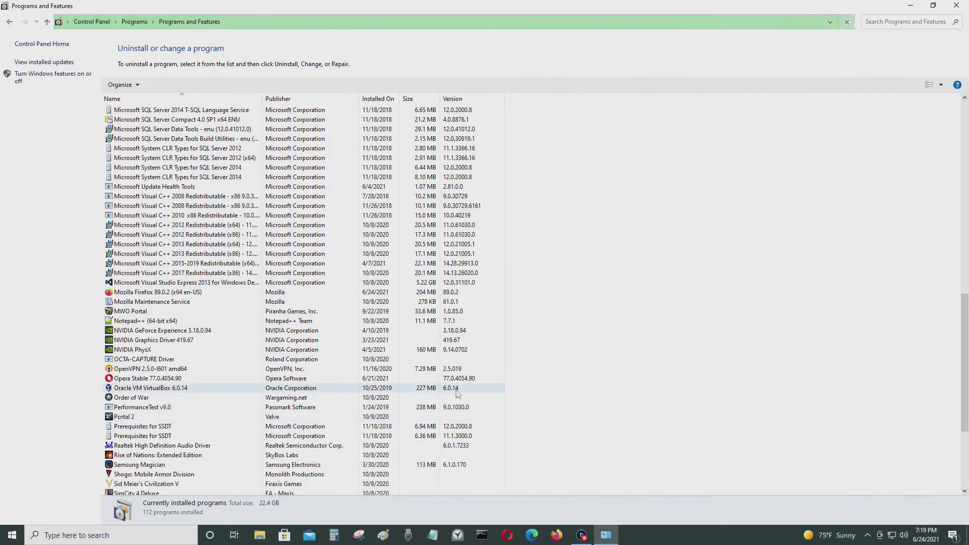
pyautogui.scroll(-5, 555, 353)
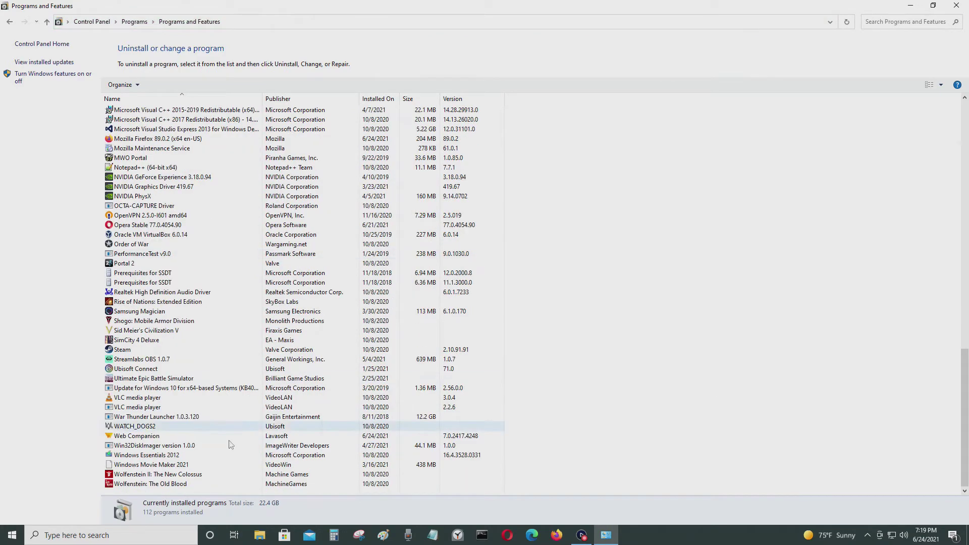
pyautogui.click(145, 438)
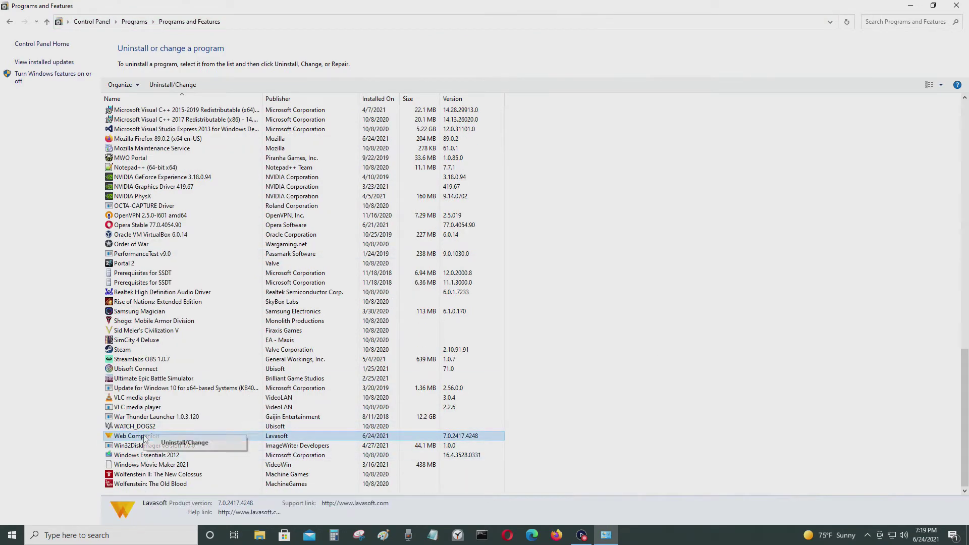
pyautogui.click(198, 443)
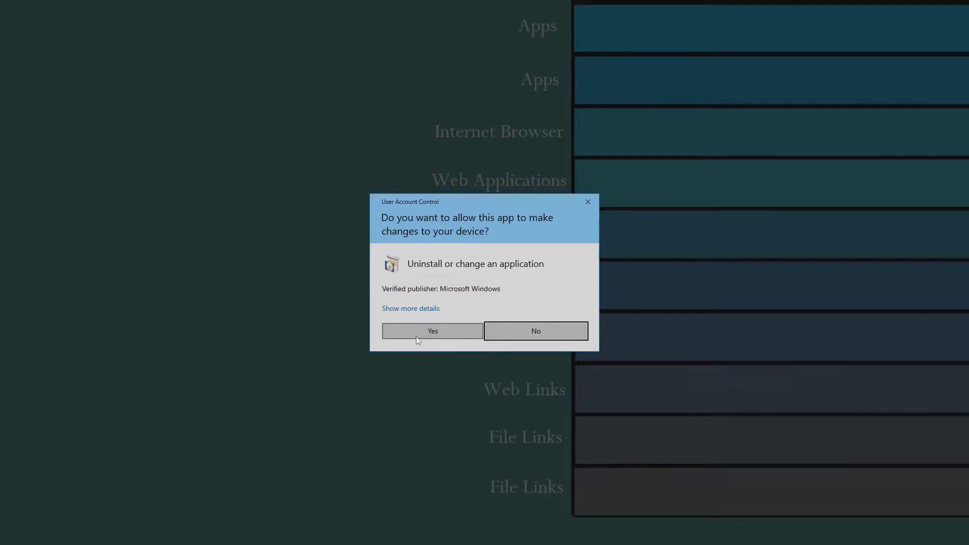
# - Approve the UAC prompt, REMOVE Web Companion, and CLOSE the completion notice
pyautogui.click(417, 336)
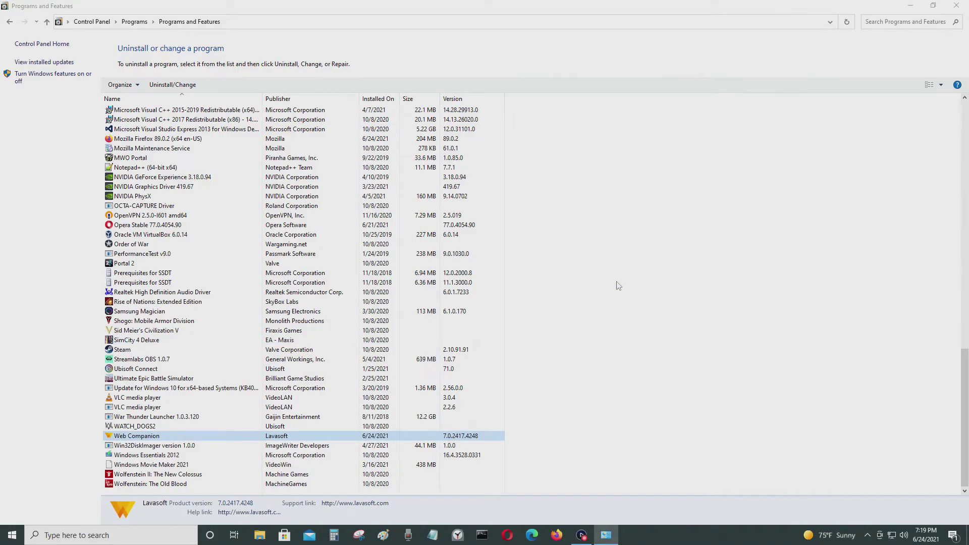
pyautogui.click(630, 332)
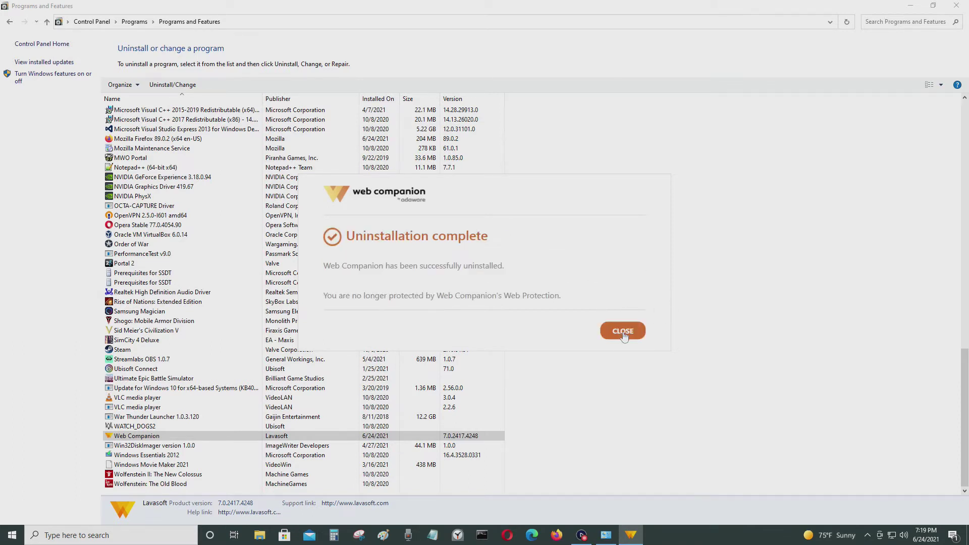
pyautogui.click(623, 331)
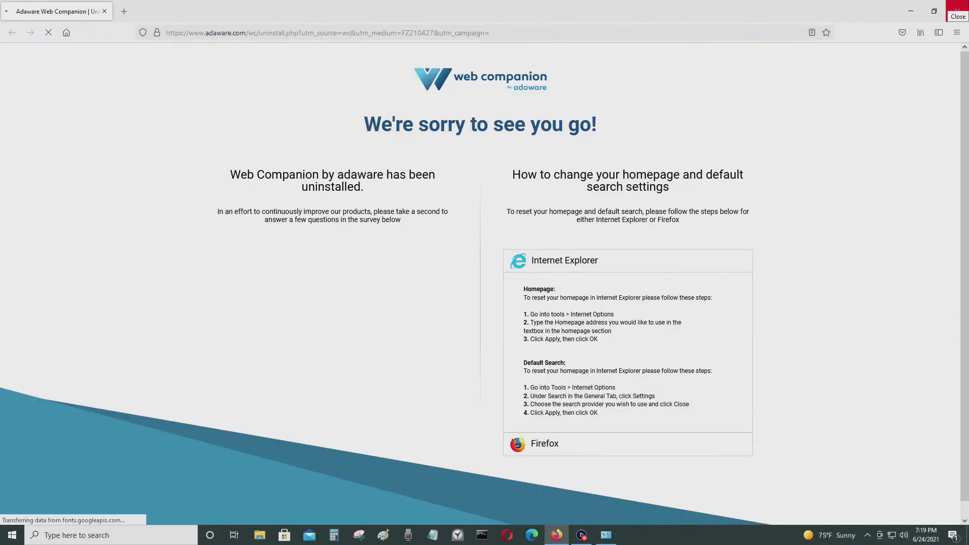
# - Close the Firefox farewell page and the Programs and Features window
pyautogui.click(965, 4)
pyautogui.click(965, 4)
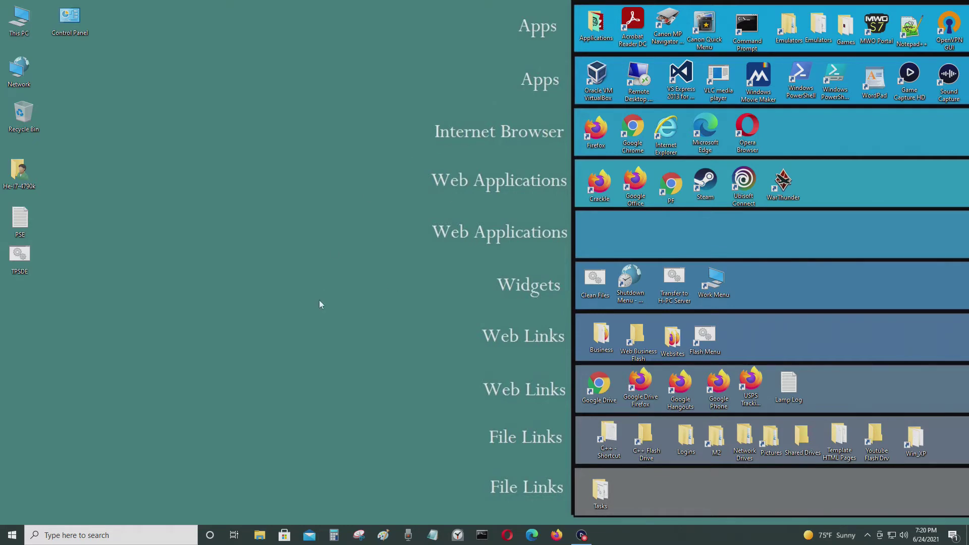
# - Search for regedit and run Registry Editor as administrator, approving the UAC prompt
pyautogui.click(12, 535)
pyautogui.click(12, 535)
pyautogui.click(136, 536)
pyautogui.write('reg')
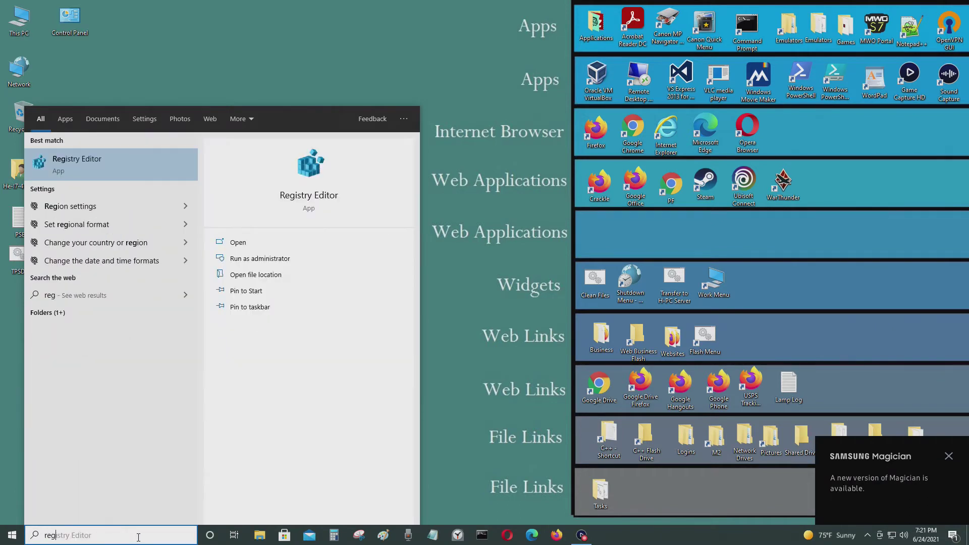
pyautogui.write('edit')
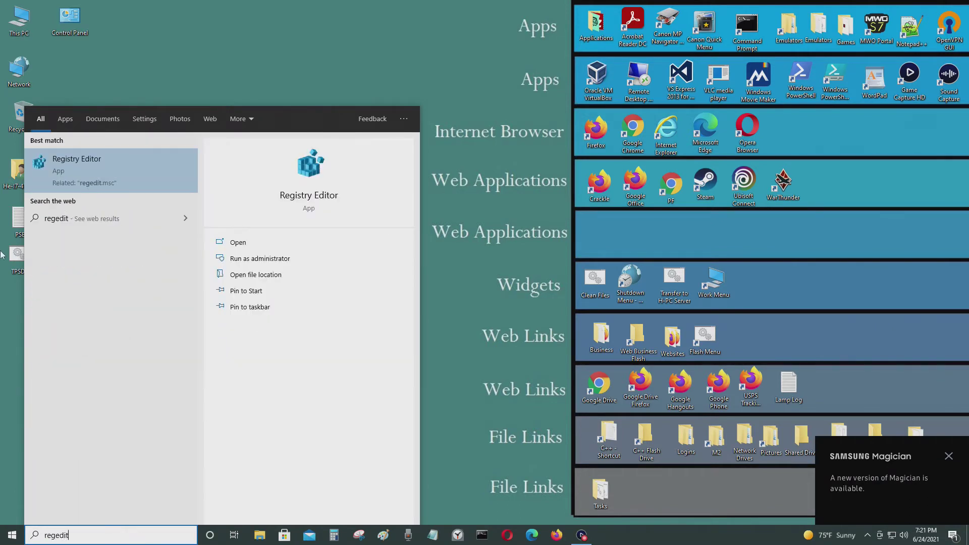
pyautogui.rightClick(77, 165)
pyautogui.click(144, 184)
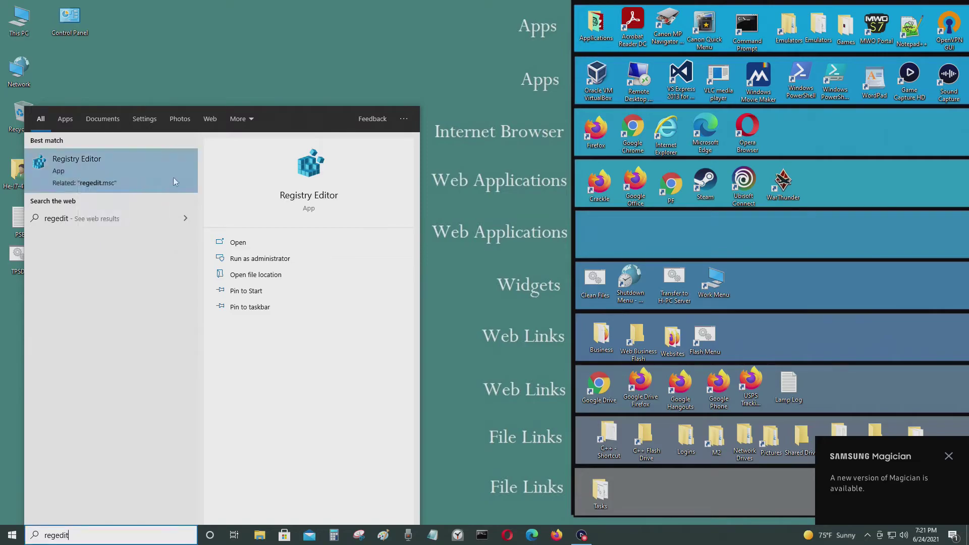
pyautogui.click(453, 328)
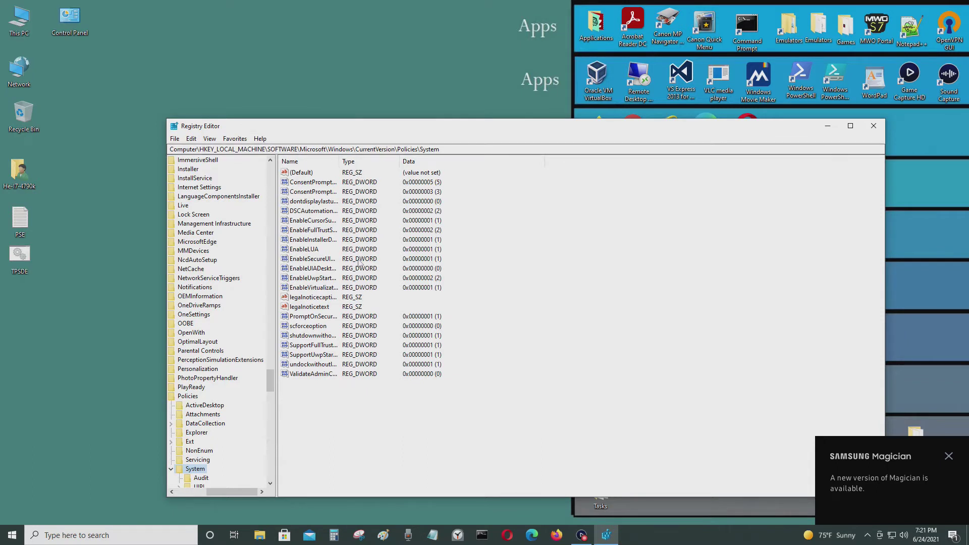
# - Search the registry for 'web companion' with Find Next
pyautogui.hotkey('ctrl', 'f')
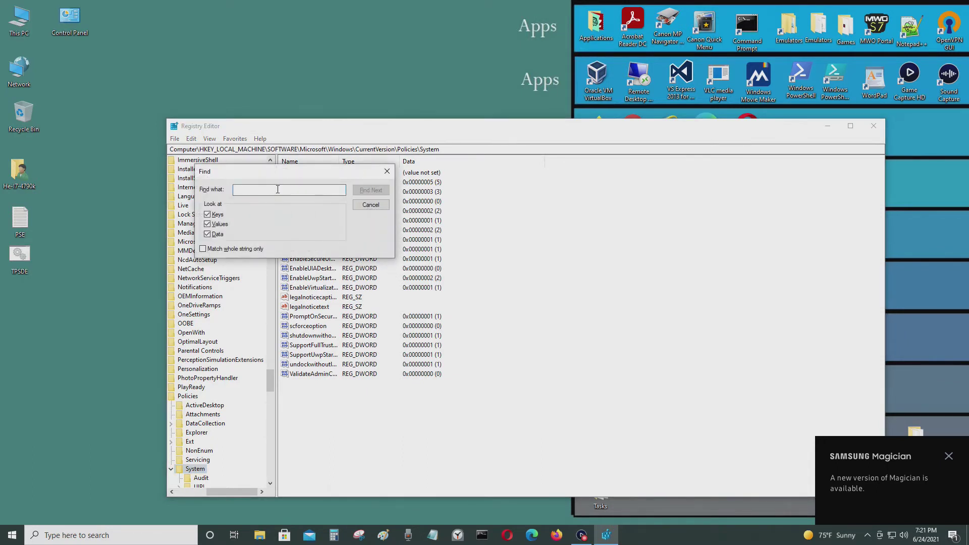
pyautogui.write('web companion')
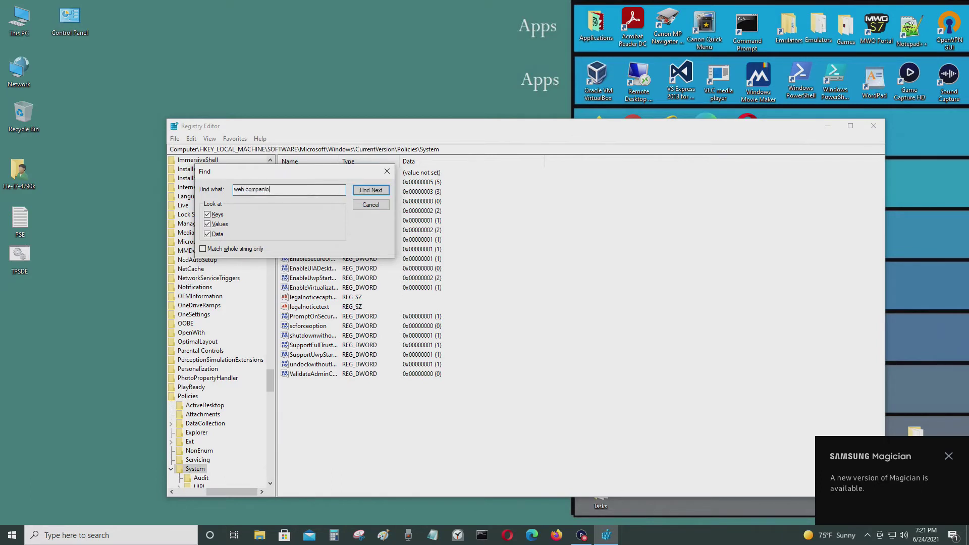
pyautogui.click(371, 191)
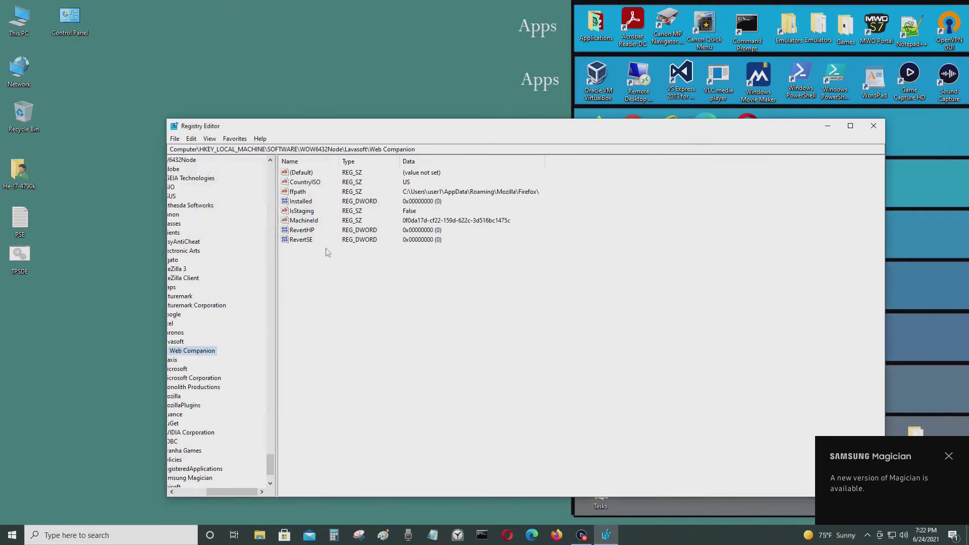
# - Review the Web Companion values (RevertSE, RevertHP, MachineId) and the parent Lavasoft key
pyautogui.click(302, 239)
pyautogui.click(301, 231)
pyautogui.click(302, 222)
pyautogui.moveTo(232, 492); pyautogui.dragTo(201, 492)
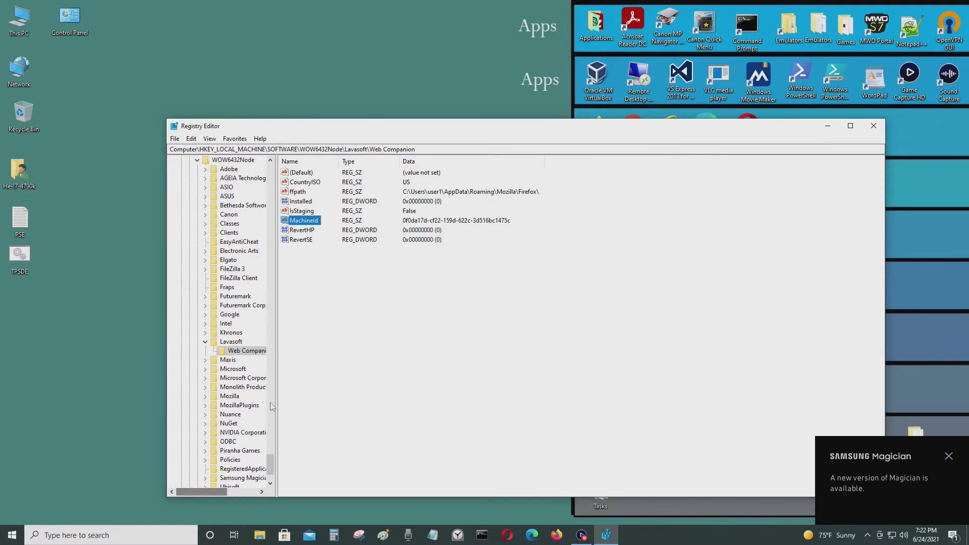
pyautogui.click(229, 342)
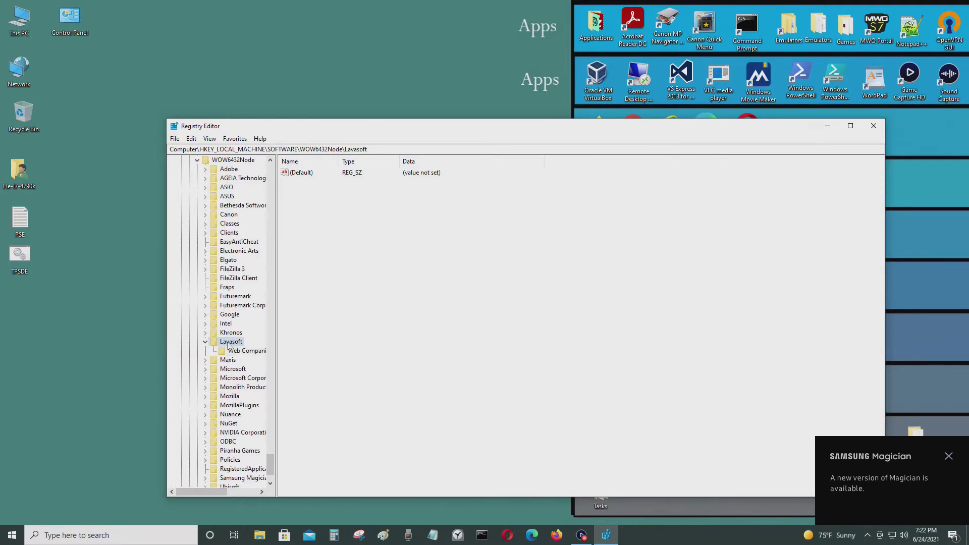
pyautogui.click(307, 173)
pyautogui.click(247, 352)
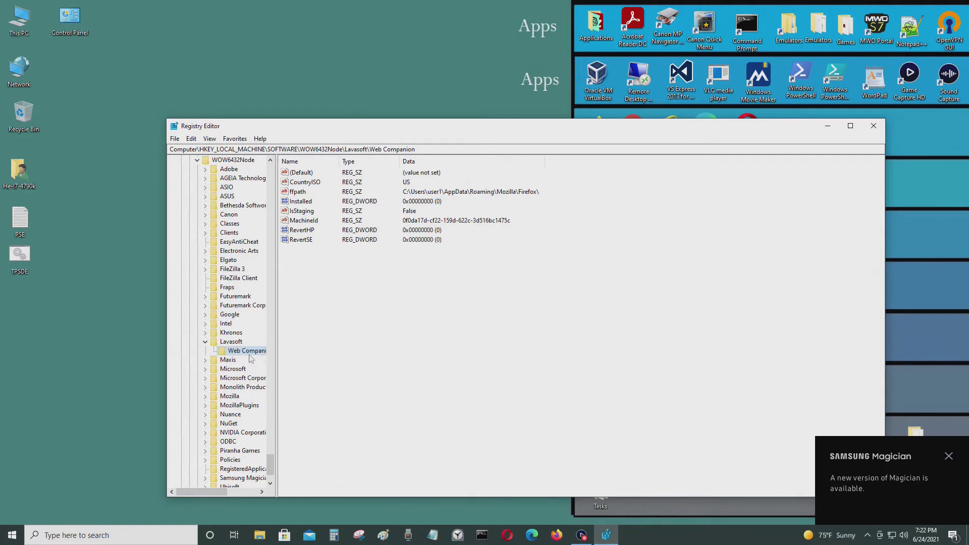
# - Delete the Lavasoft key with all its subkeys, confirming the prompt
pyautogui.click(231, 343)
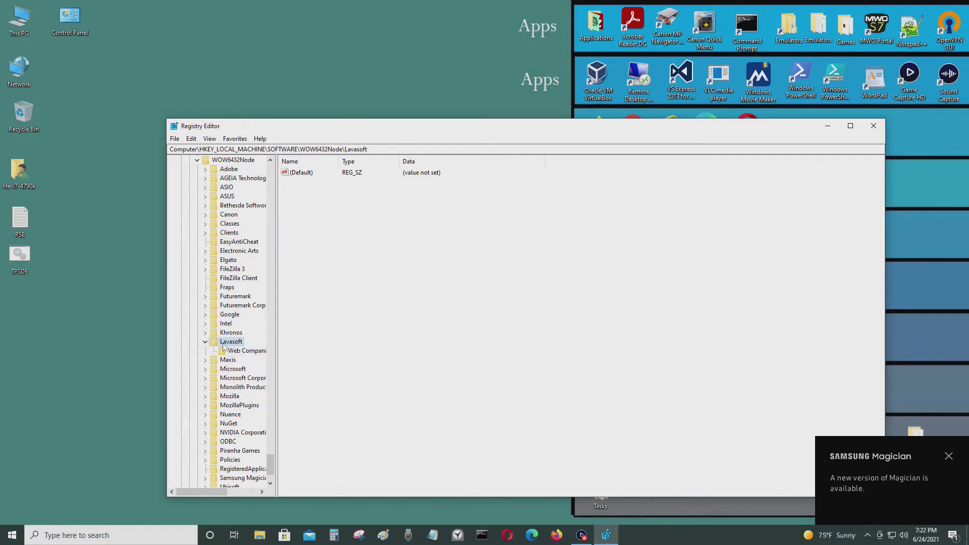
pyautogui.rightClick(226, 345)
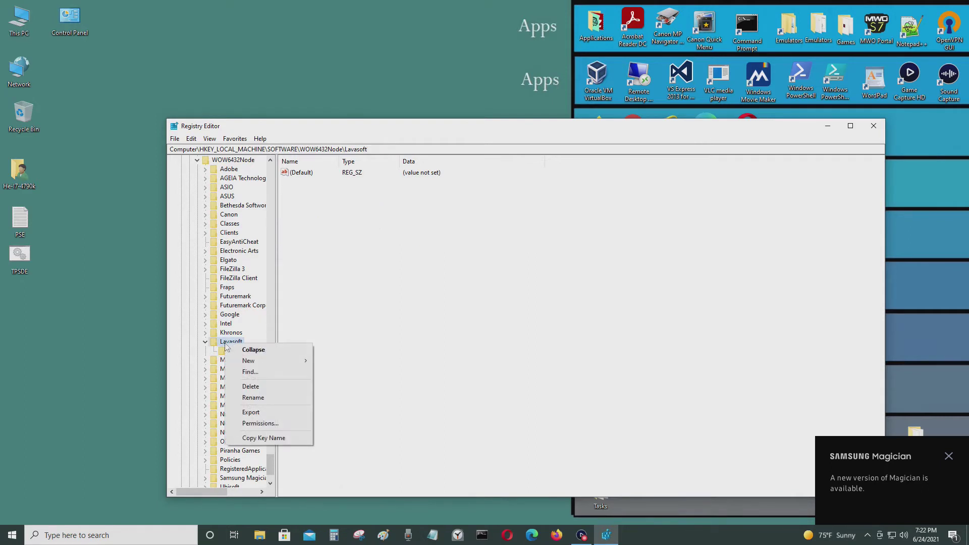
pyautogui.click(264, 389)
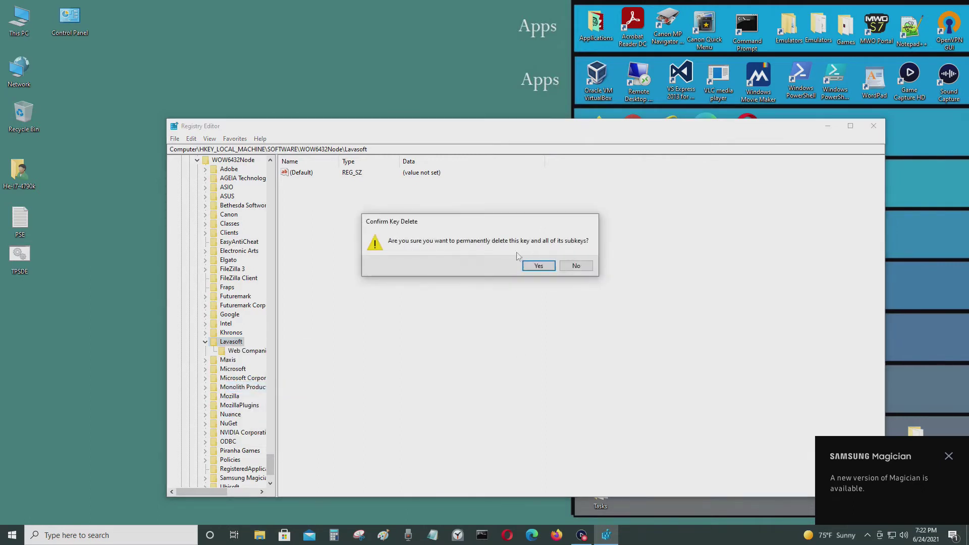
pyautogui.click(537, 268)
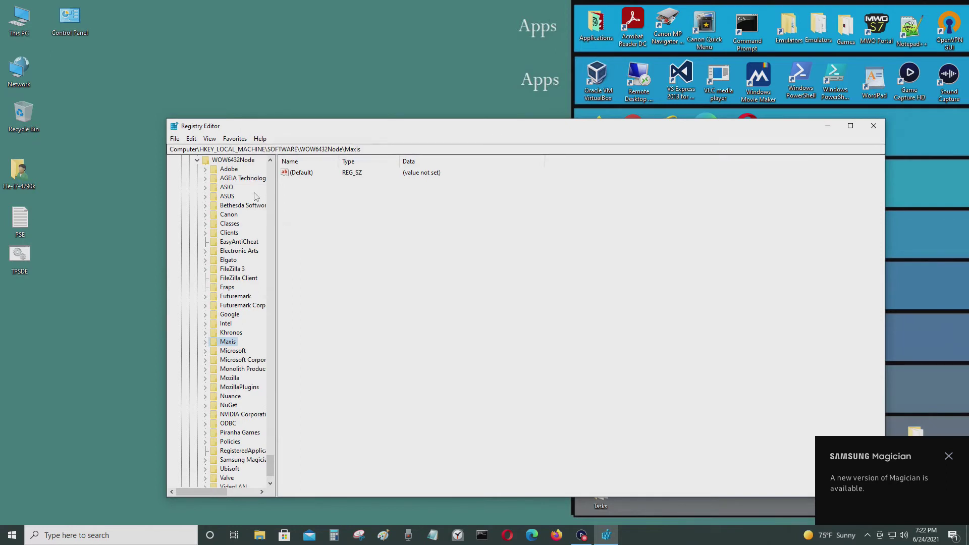
# - Find the next 'web companion' match and select the WebCompanion.exe value in bam UserSettings
pyautogui.hotkey('ctrl', 'f')
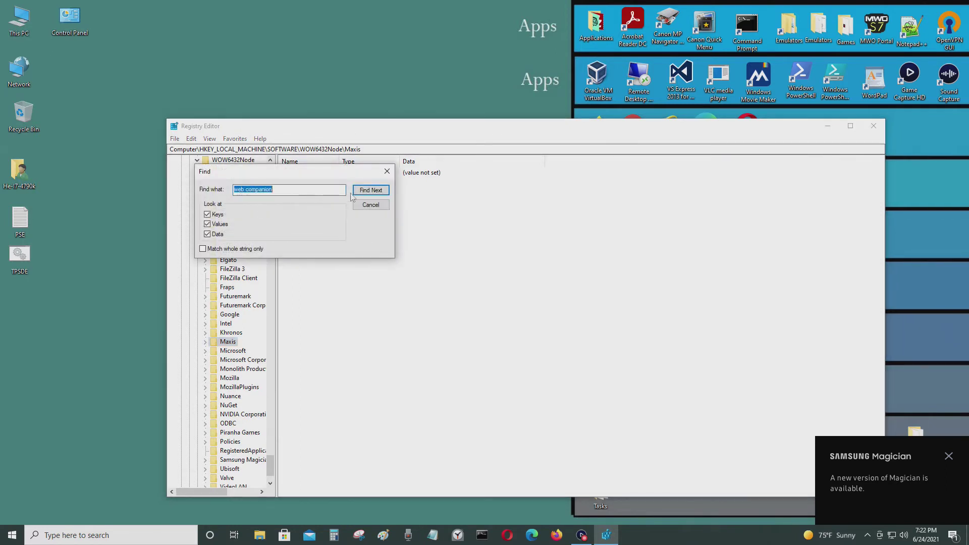
pyautogui.click(359, 191)
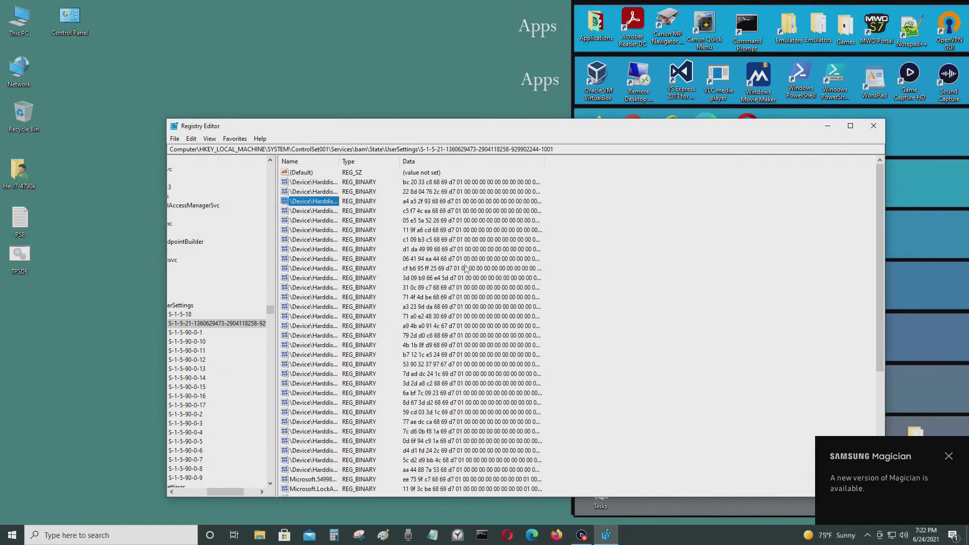
pyautogui.click(326, 211)
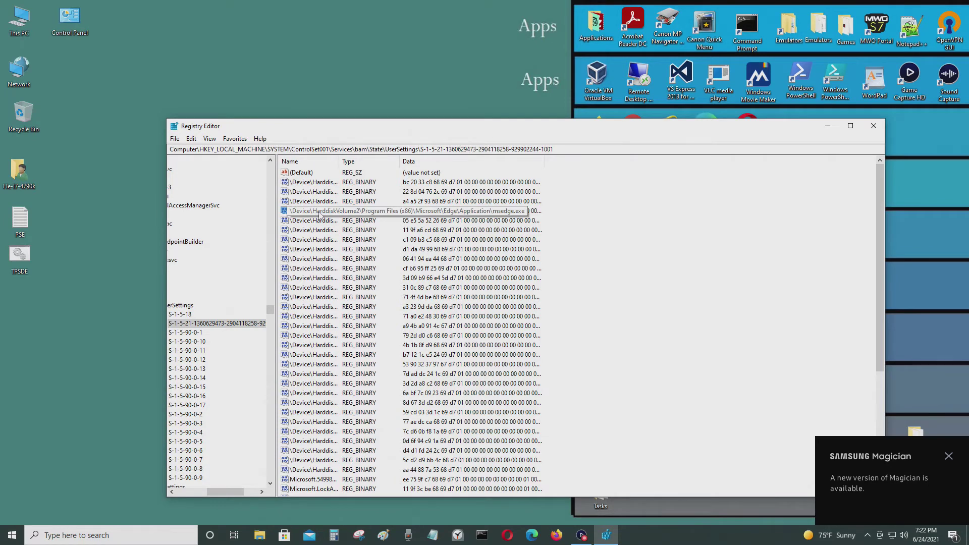
pyautogui.click(319, 193)
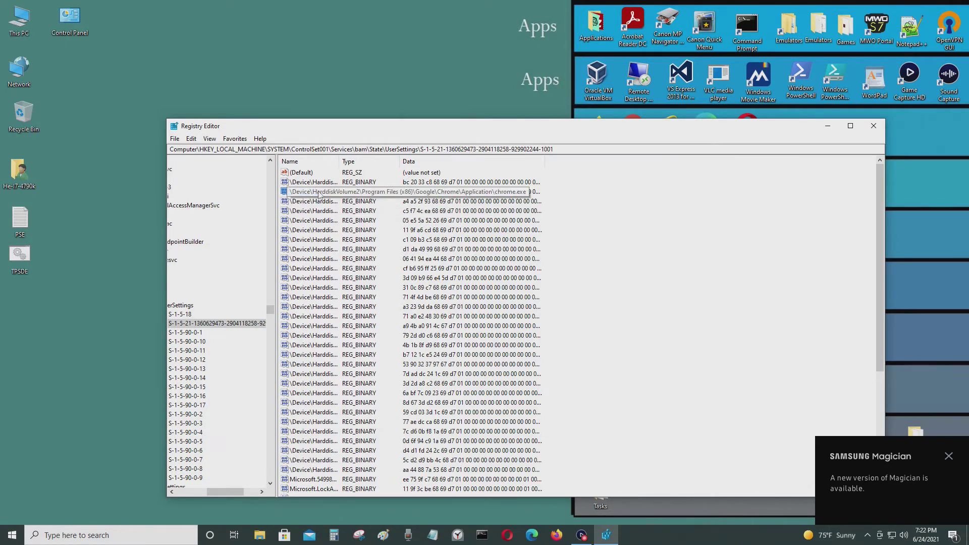
pyautogui.click(318, 202)
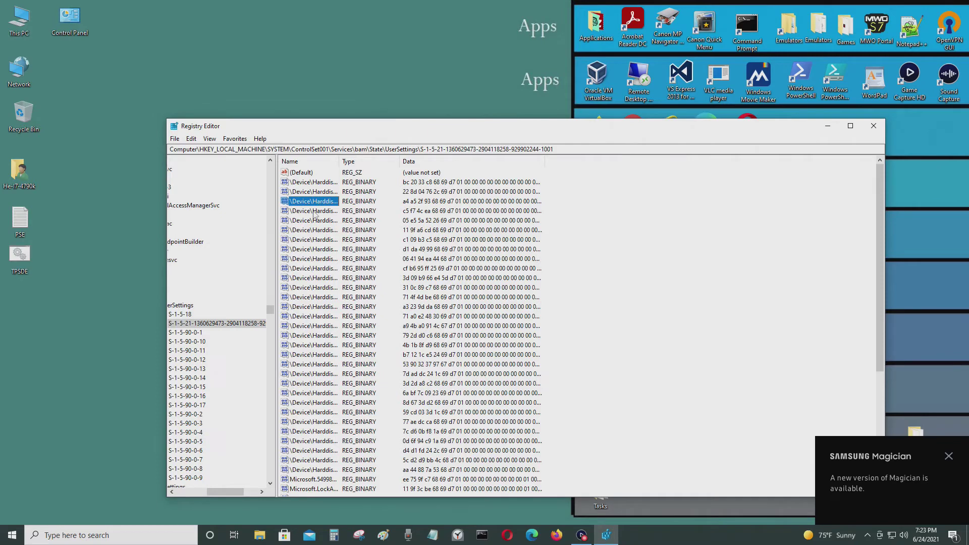
# - Attempt to delete the WebCompanion.exe value, confirm, and dismiss the deletion error
pyautogui.press('Delete')
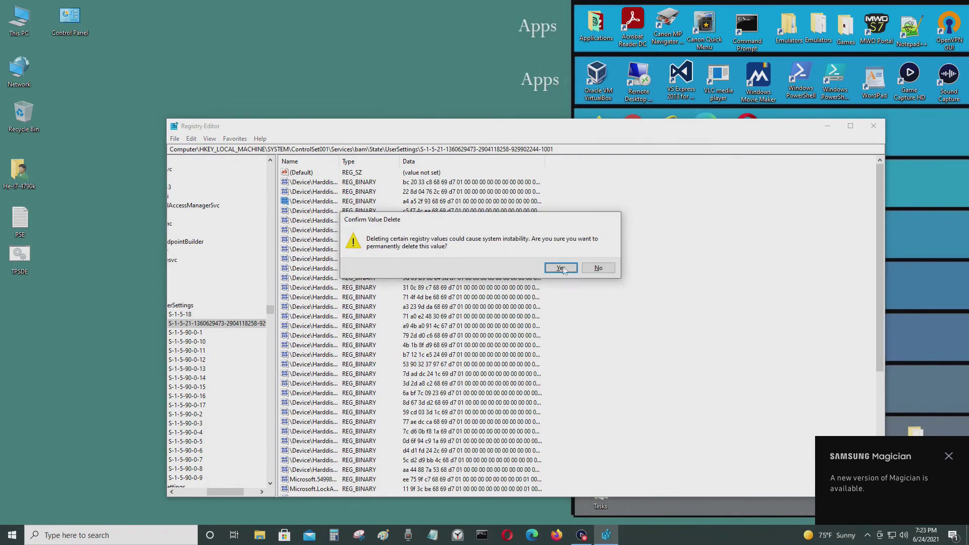
pyautogui.click(571, 270)
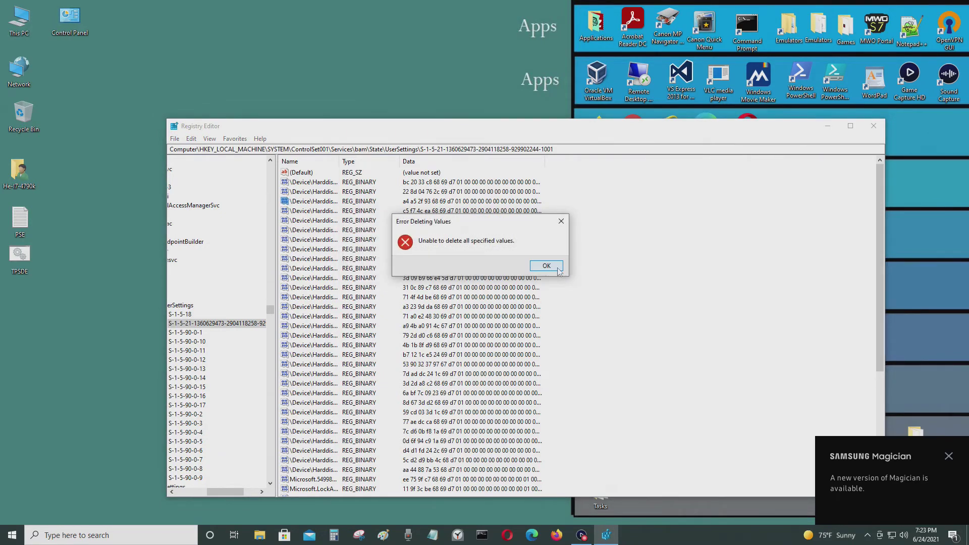
pyautogui.click(546, 266)
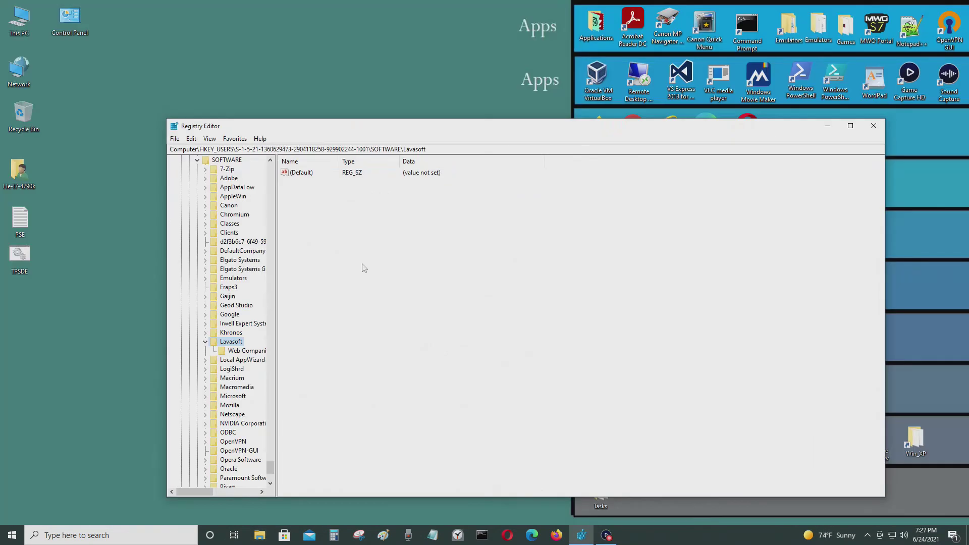
# - Find the next match and delete the HKEY_USERS Lavasoft key with its Web Companion subkey
pyautogui.hotkey('ctrl', 'f')
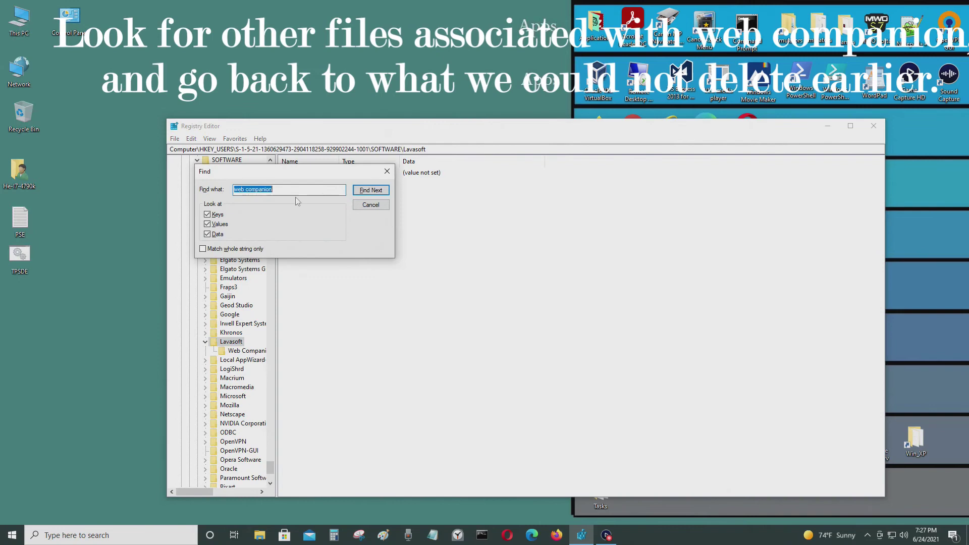
pyautogui.click(371, 191)
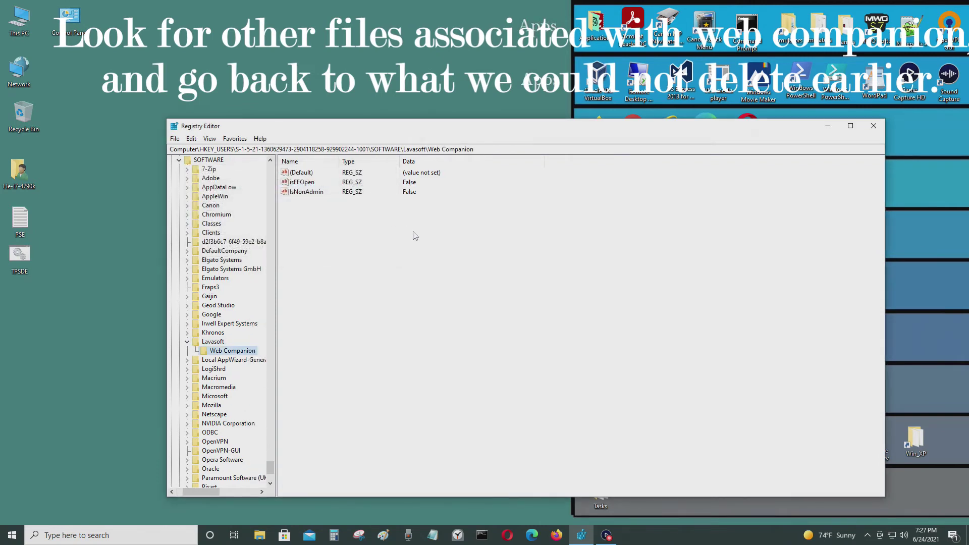
pyautogui.click(211, 343)
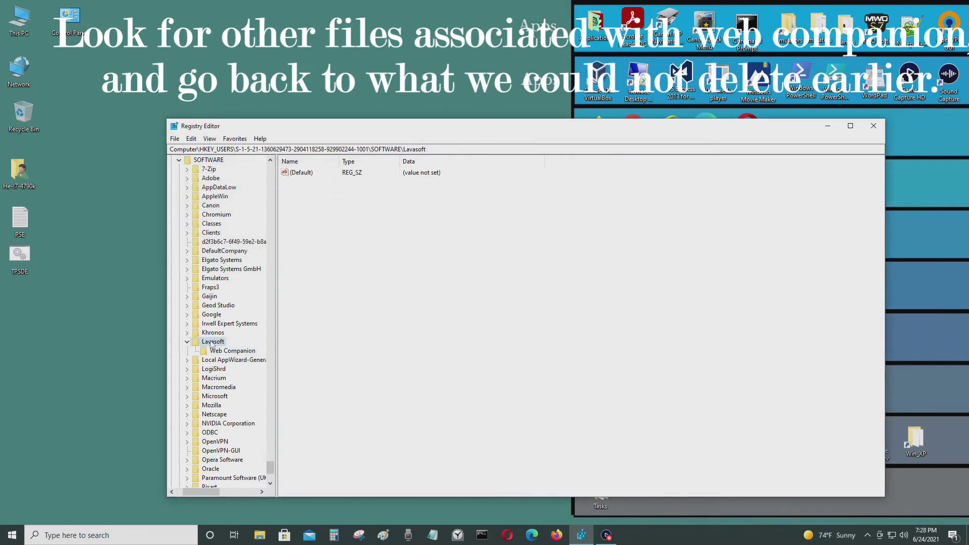
pyautogui.rightClick(211, 343)
pyautogui.click(263, 385)
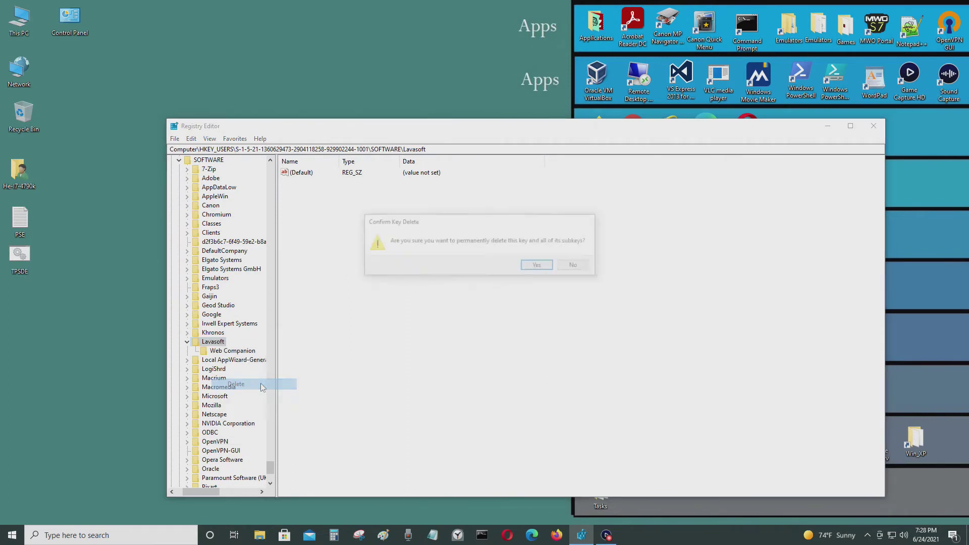
pyautogui.click(537, 267)
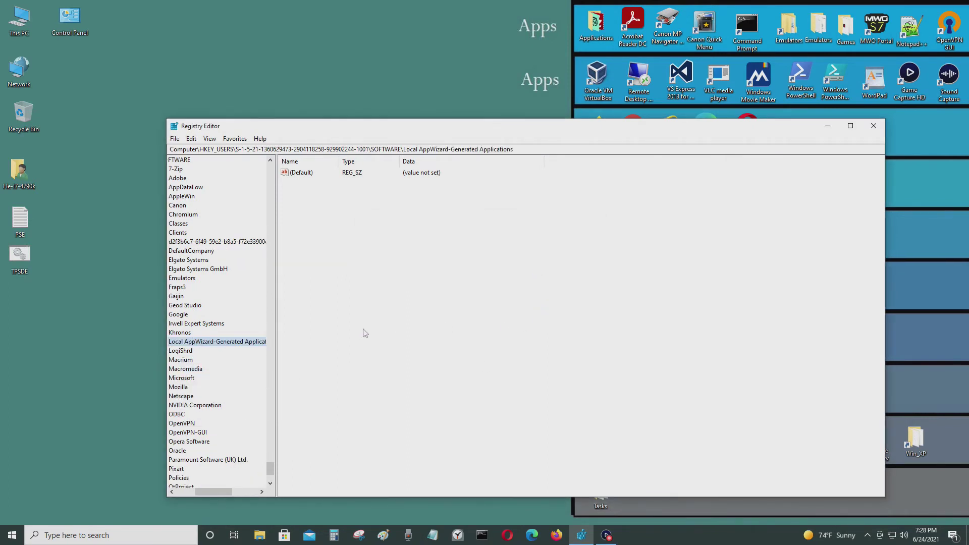
pyautogui.hotkey('ctrl', 'f')
# - Advance the search and select the Web Companion startup value in the user's Run key
pyautogui.click(371, 191)
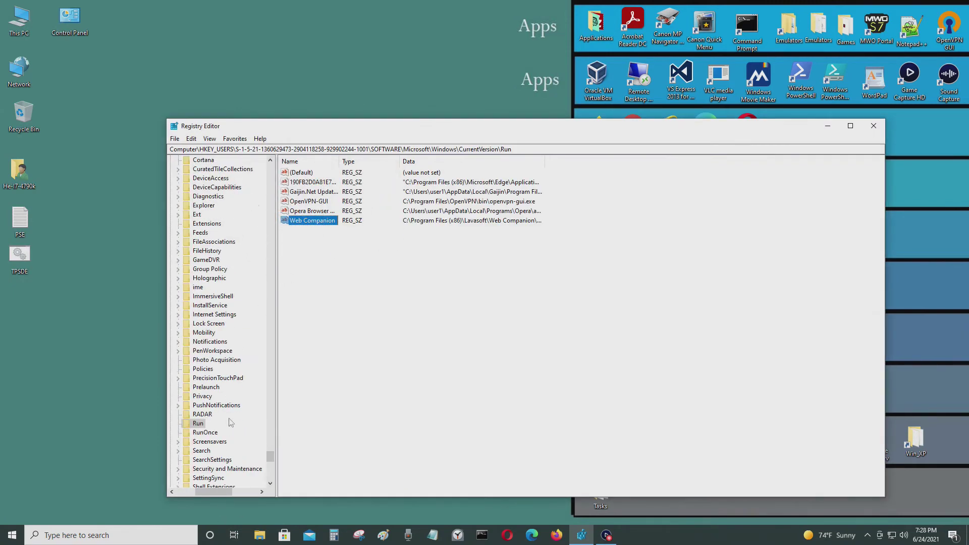
pyautogui.click(310, 213)
pyautogui.click(307, 223)
pyautogui.click(315, 212)
pyautogui.click(312, 223)
# - Delete the Web Companion startup value from the Run key and find the next match
pyautogui.rightClick(318, 227)
pyautogui.click(346, 255)
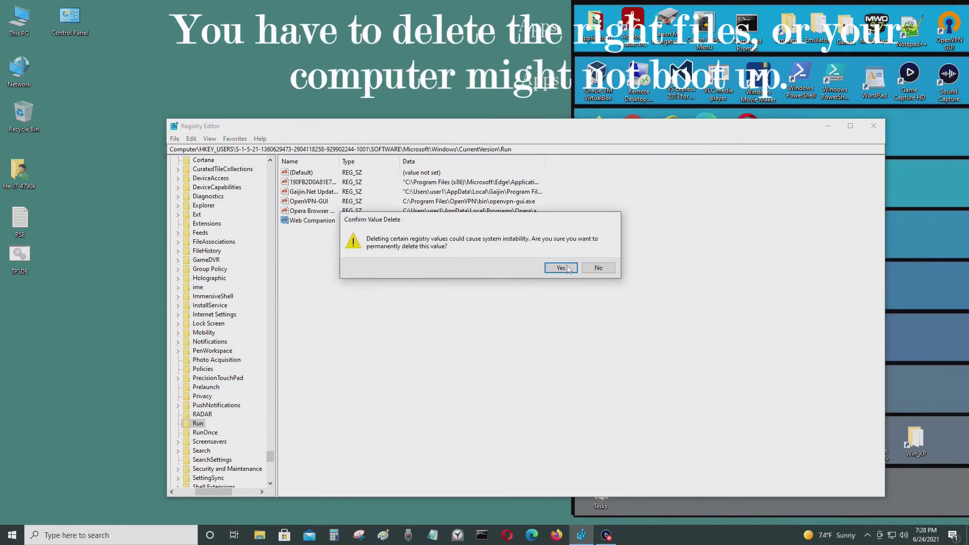
pyautogui.click(568, 269)
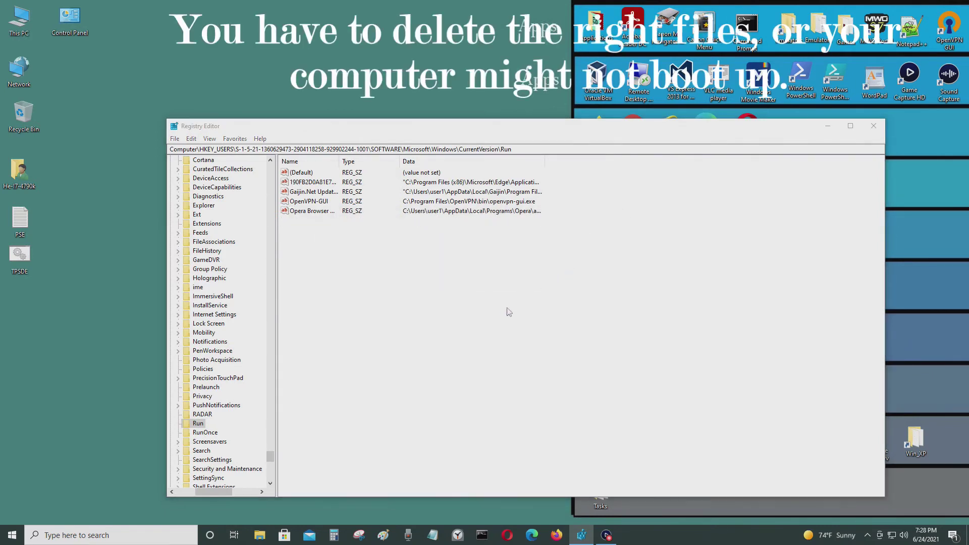
pyautogui.hotkey('ctrl', 'f')
pyautogui.click(367, 192)
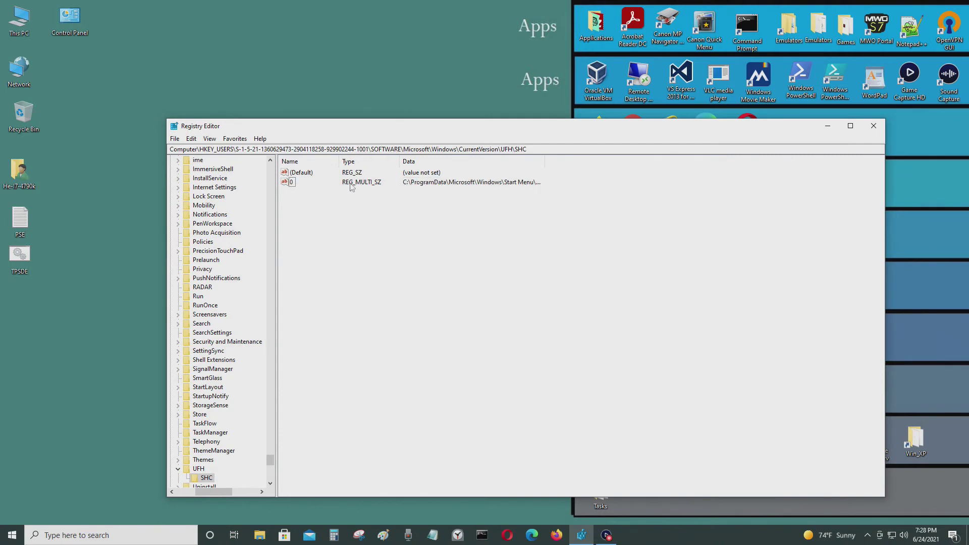
# - Select the leftover value 0 in the UFH\SHC key
pyautogui.click(291, 183)
pyautogui.click(322, 217)
pyautogui.click(286, 184)
pyautogui.scroll(-3, 264, 323)
pyautogui.click(301, 173)
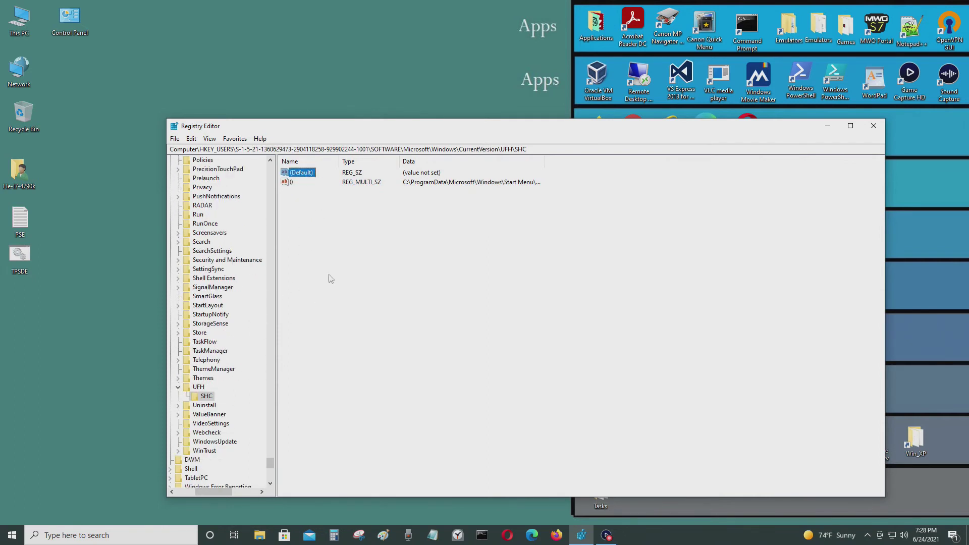
# - Delete value 0 and search on to the next match under Compatibility Assistant\Store
pyautogui.rightClick(288, 183)
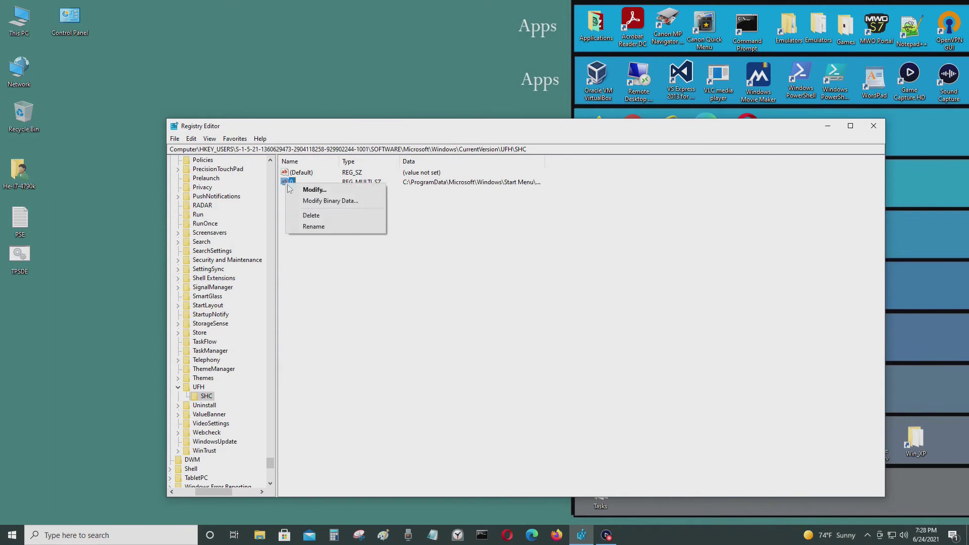
pyautogui.click(311, 215)
pyautogui.click(553, 268)
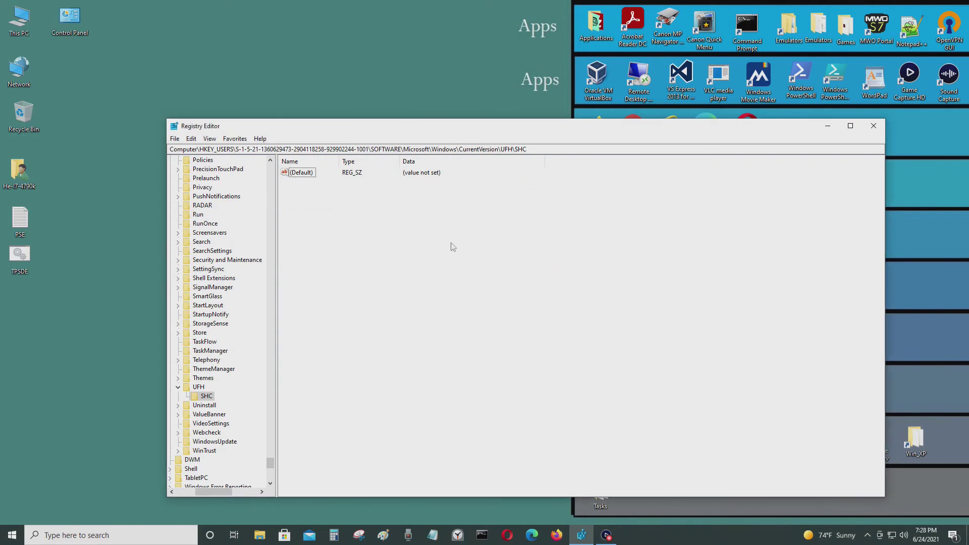
pyautogui.hotkey('ctrl', 'f')
pyautogui.click(373, 195)
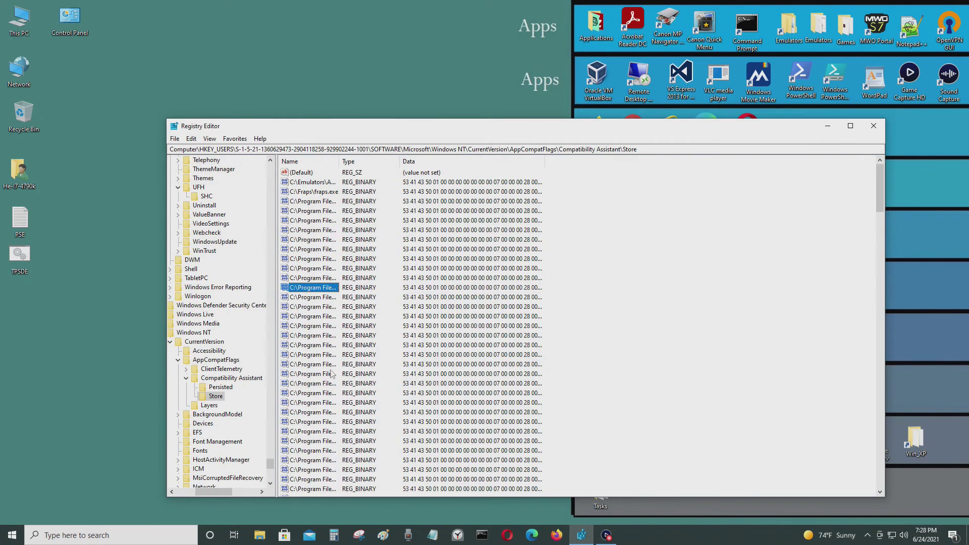
# - Delete the WebCompanionInstaller.exe value from the Compatibility Assistant Store key
pyautogui.rightClick(329, 290)
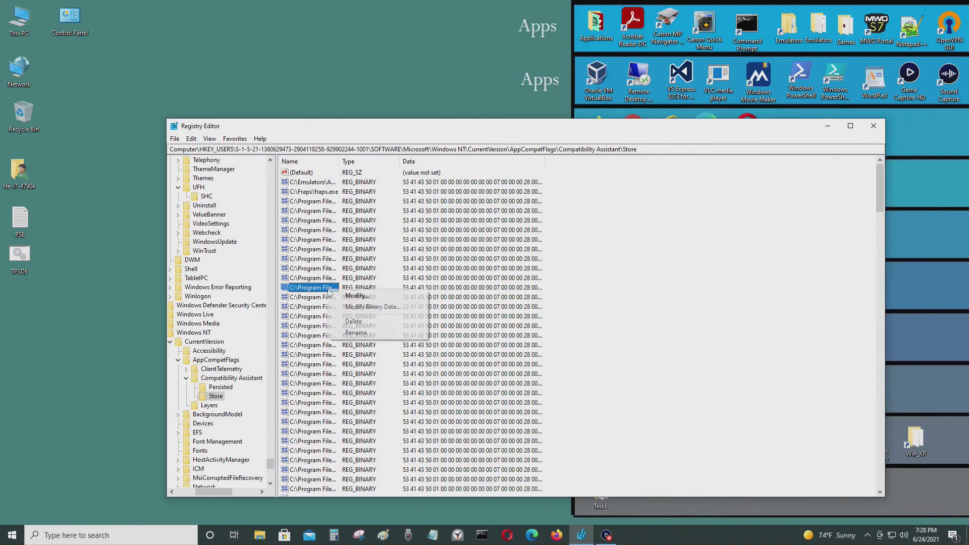
pyautogui.click(406, 323)
pyautogui.click(561, 268)
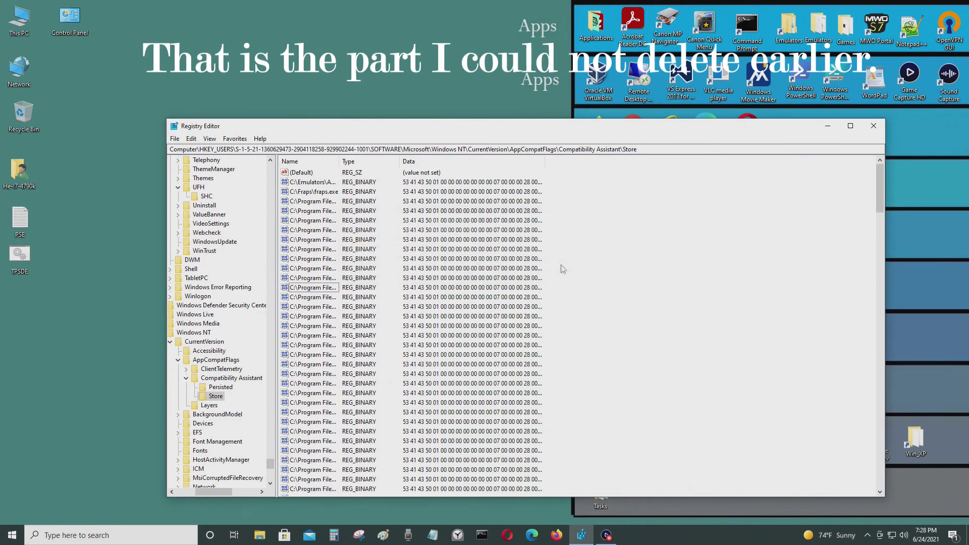
# - Check the remaining Store entries (Win32DiskImager, chrome, DOSBox, msedge, WINWORD, EXCEL), then search the rest of the registry
pyautogui.click(304, 288)
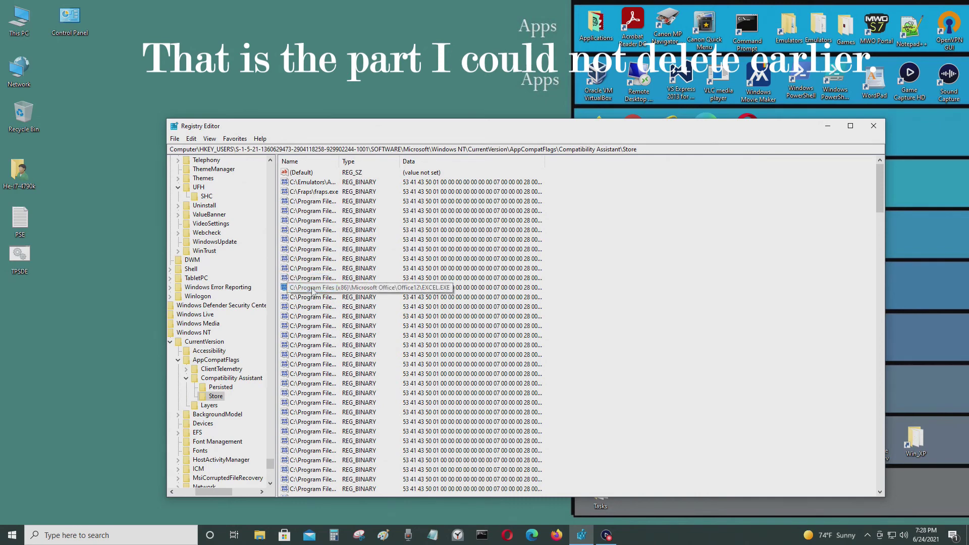
pyautogui.click(316, 280)
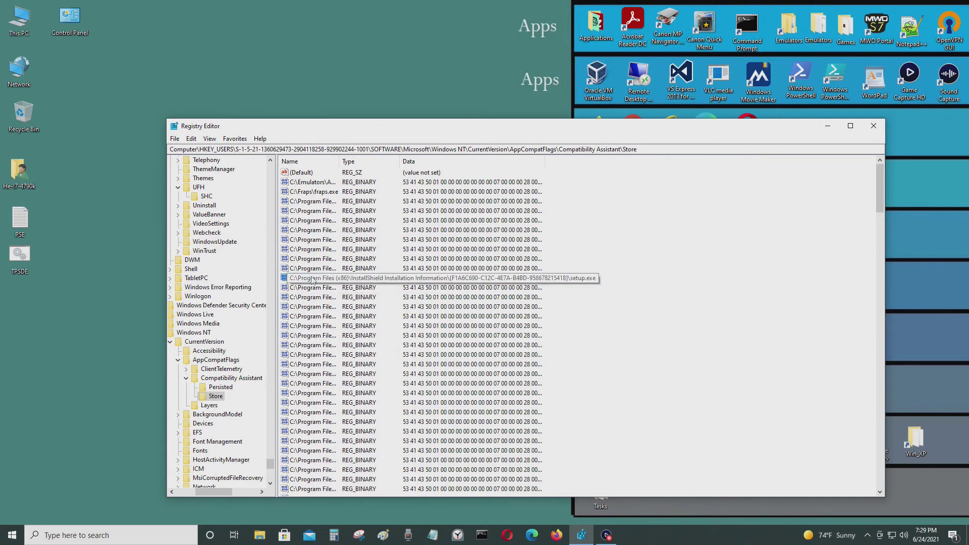
pyautogui.click(314, 269)
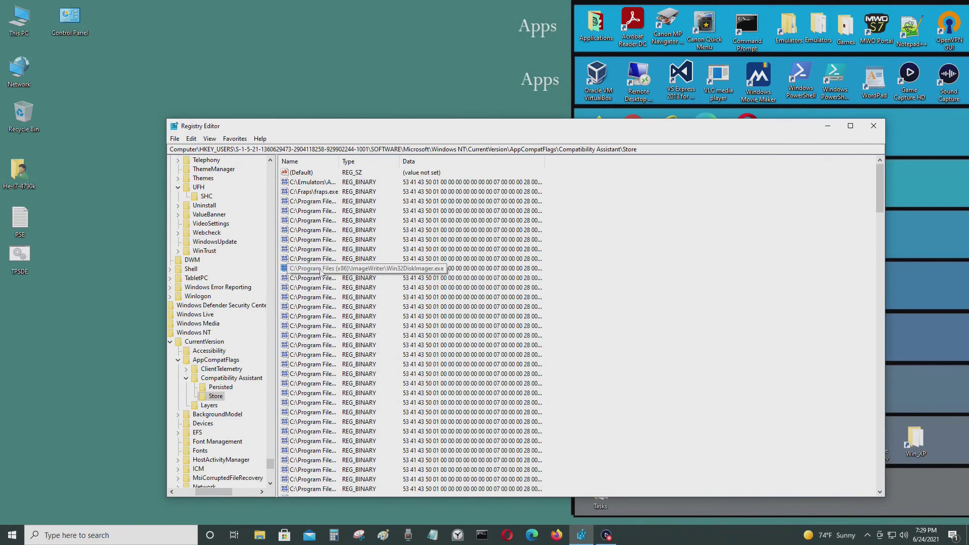
pyautogui.click(320, 260)
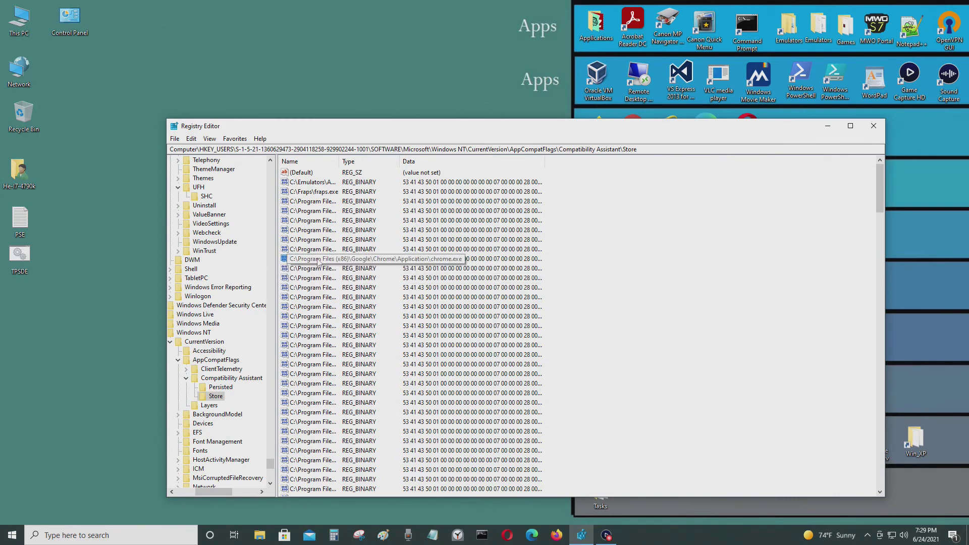
pyautogui.click(317, 250)
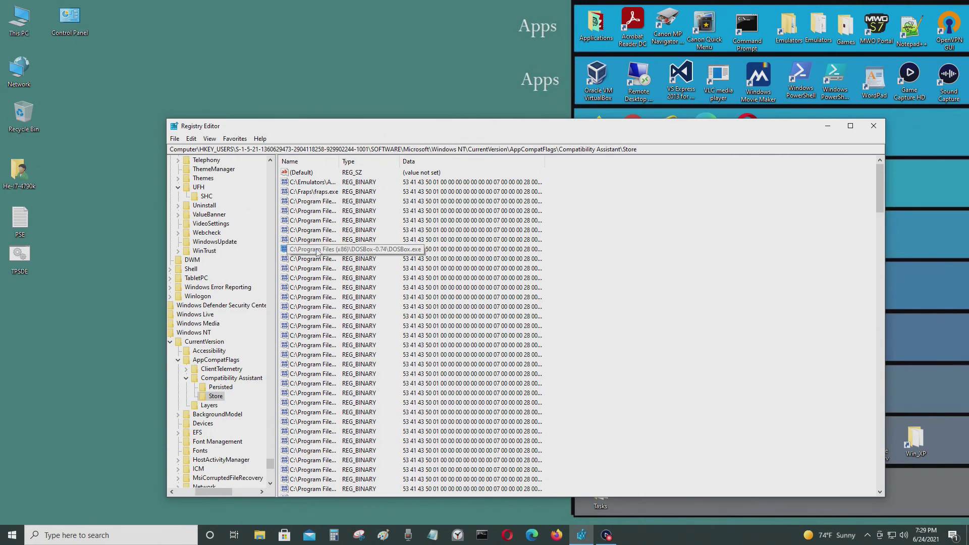
pyautogui.click(317, 307)
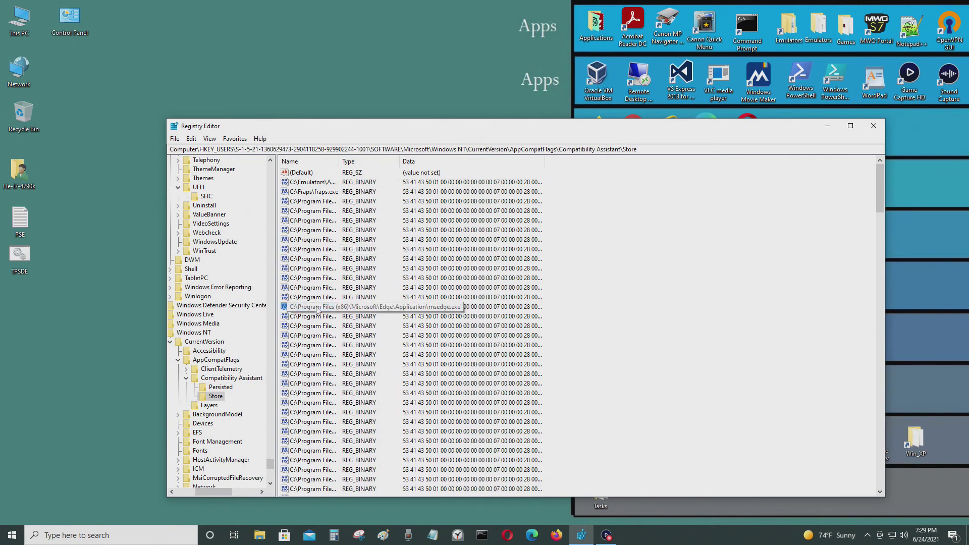
pyautogui.click(318, 298)
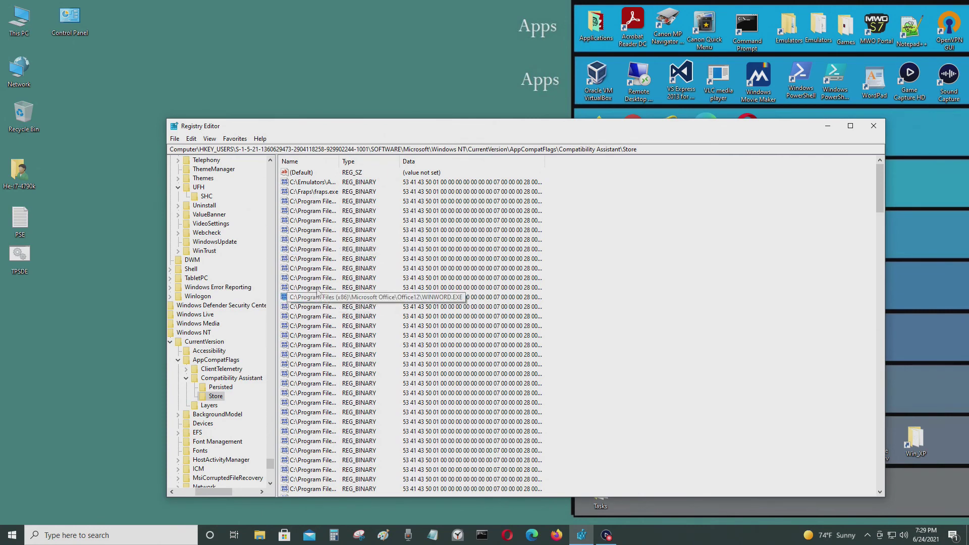
pyautogui.click(316, 288)
pyautogui.click(316, 278)
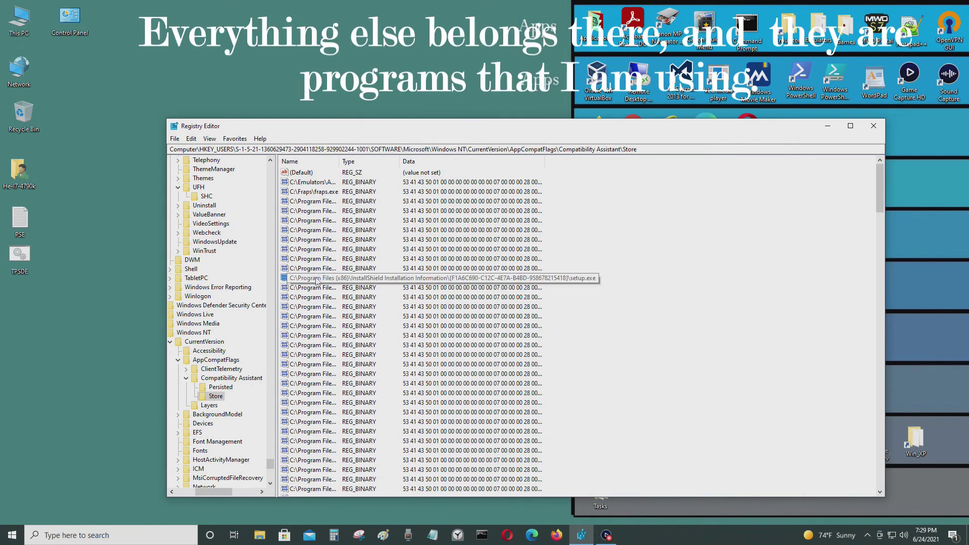
pyautogui.click(318, 269)
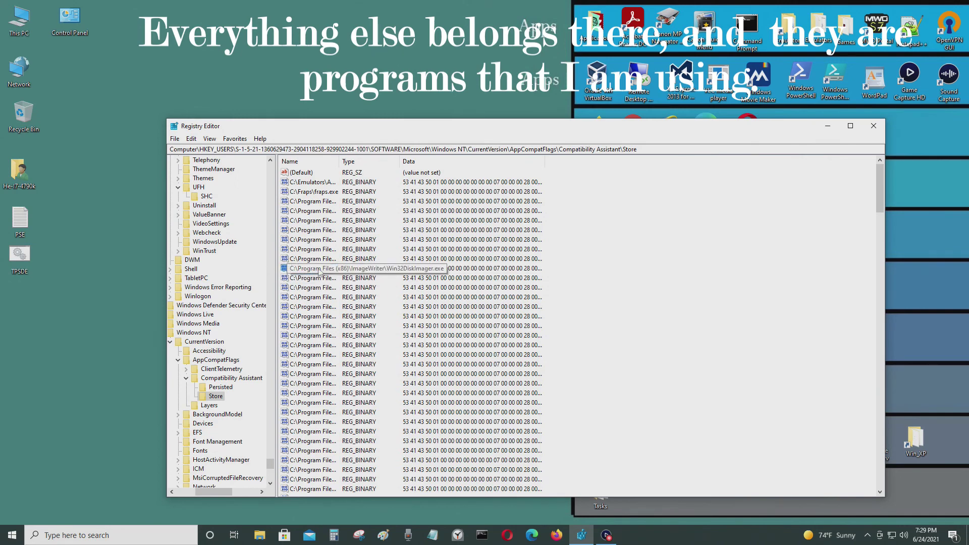
pyautogui.hotkey('ctrl', 'f')
pyautogui.click(363, 192)
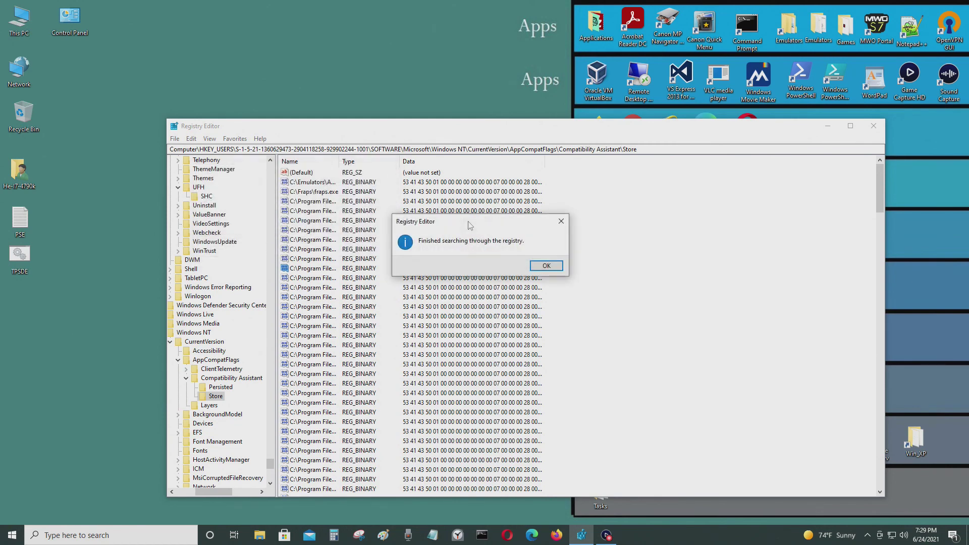
# - Dismiss the 'Finished searching' message and close Registry Editor
pyautogui.click(547, 268)
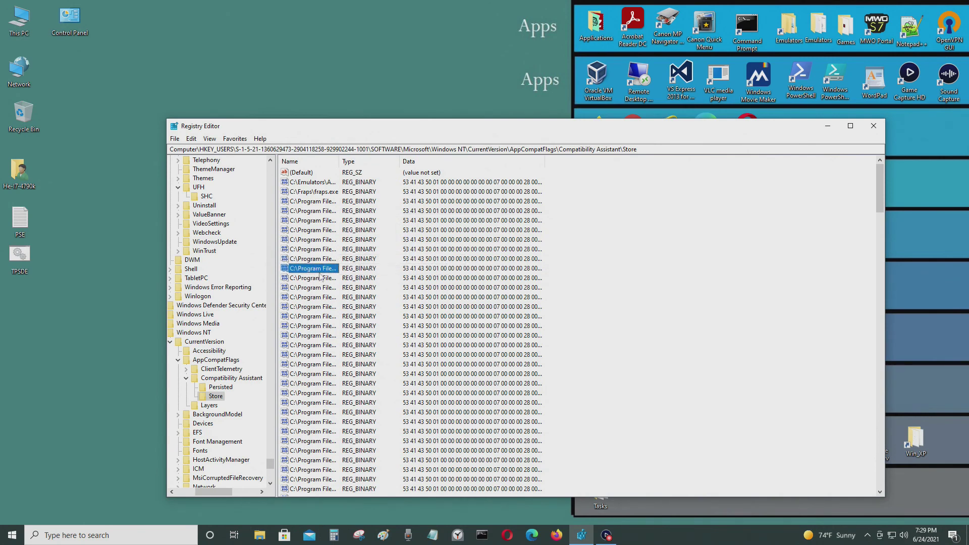
pyautogui.click(319, 278)
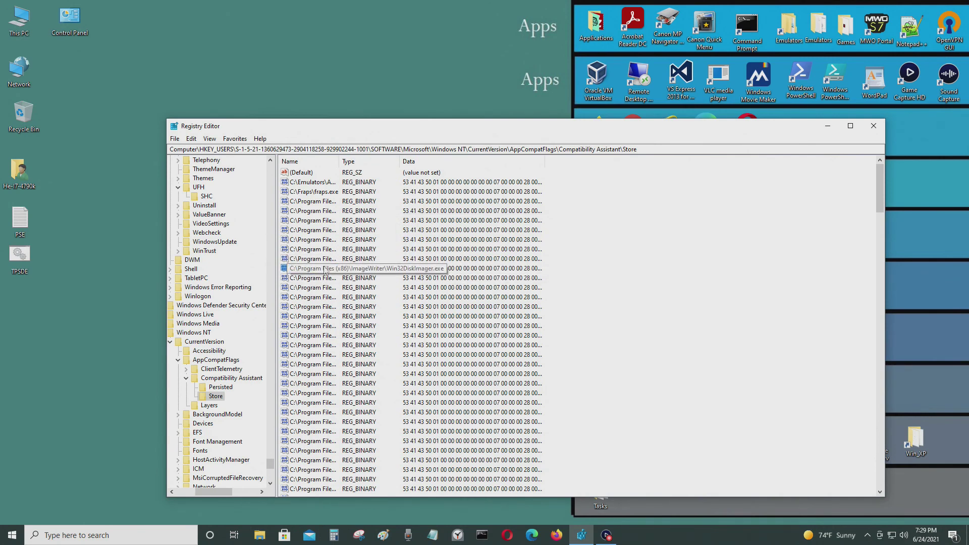
pyautogui.click(323, 261)
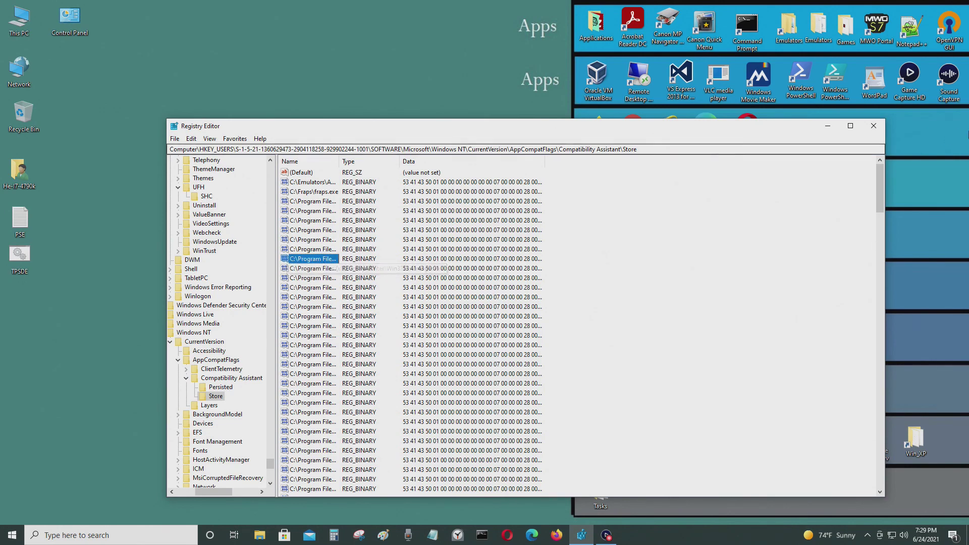
pyautogui.click(873, 125)
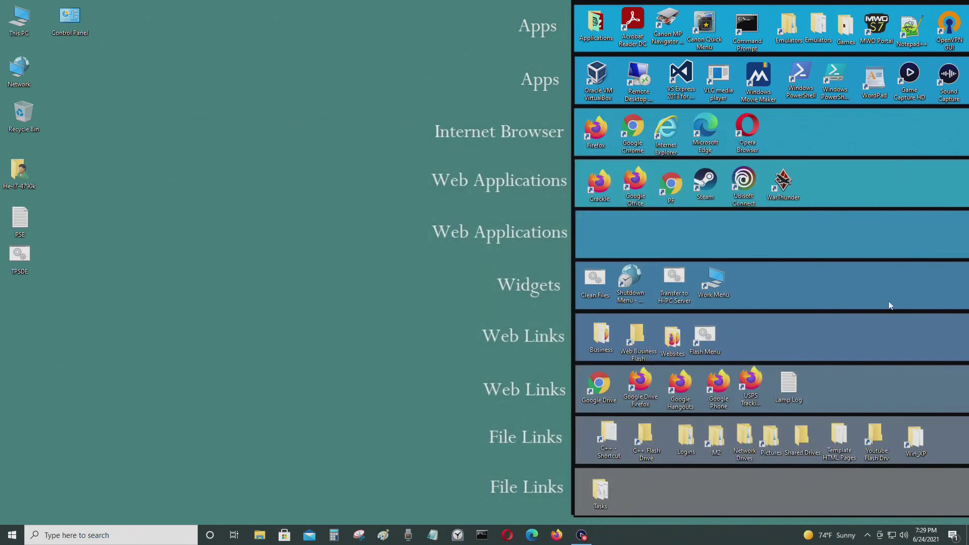